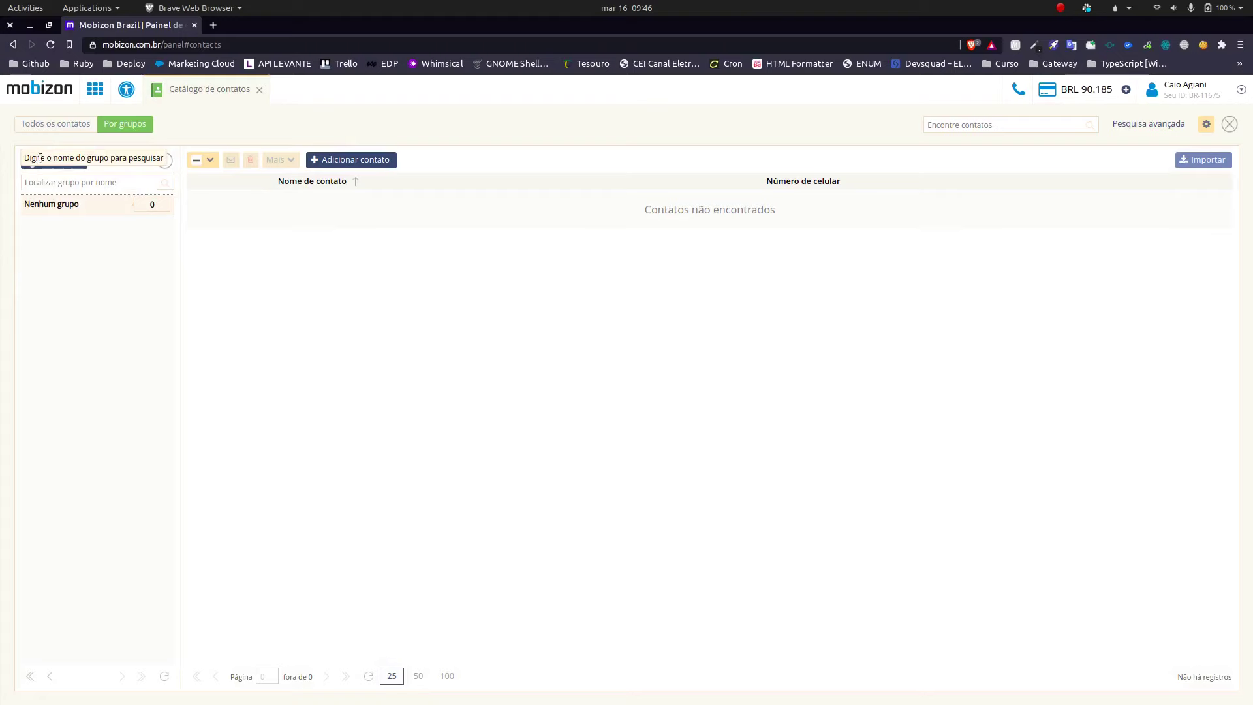
Step: Create a new contact group named 'CONTATOS 1' and save it
left_click(40, 161)
left_click(565, 397)
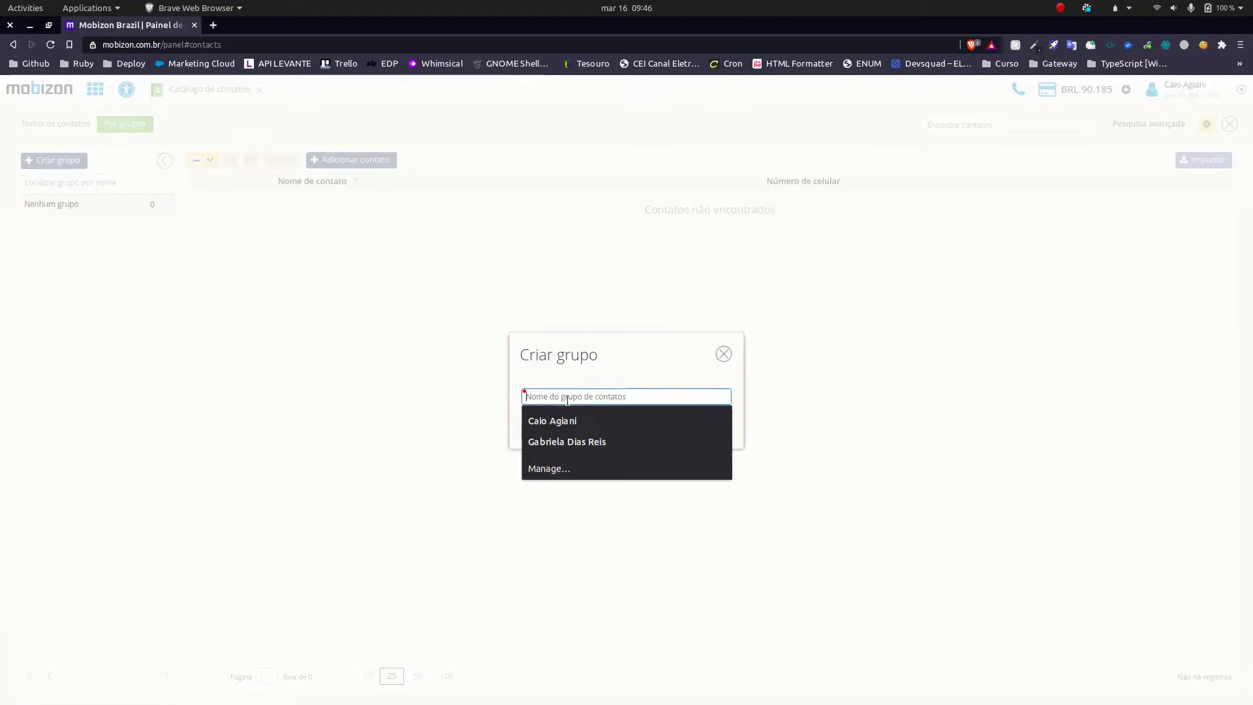
type("CONTATOS 1")
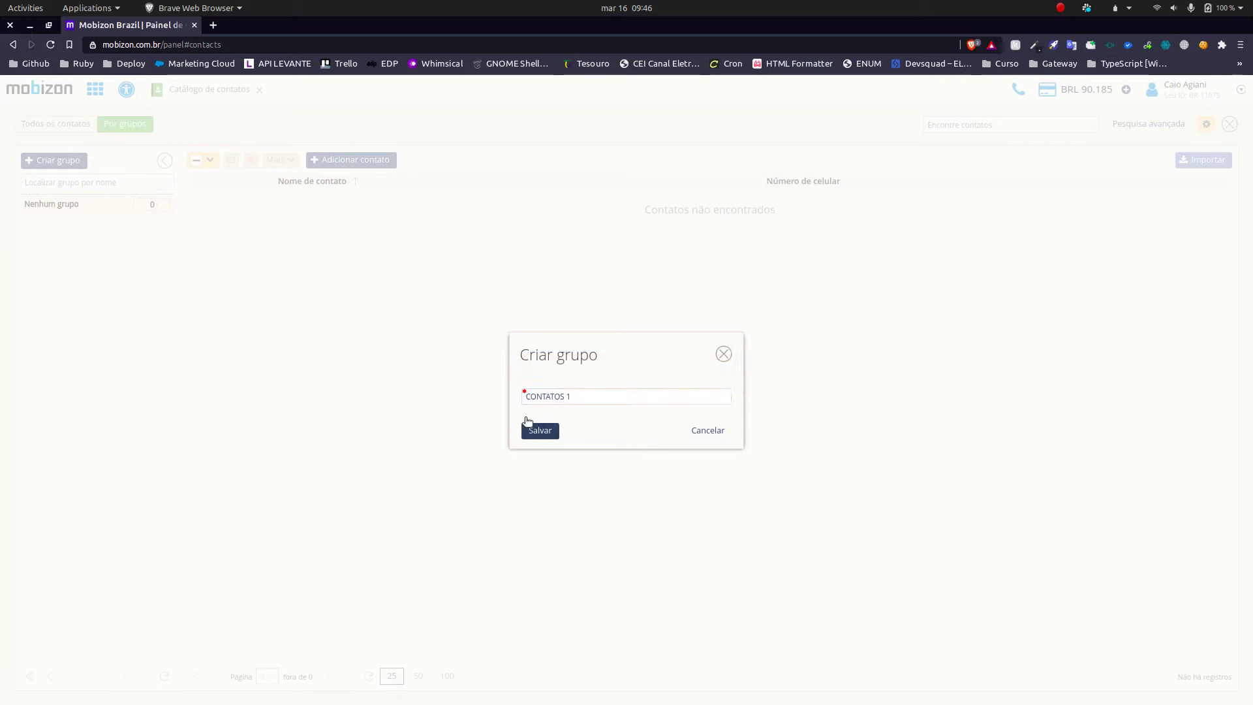
left_click(530, 430)
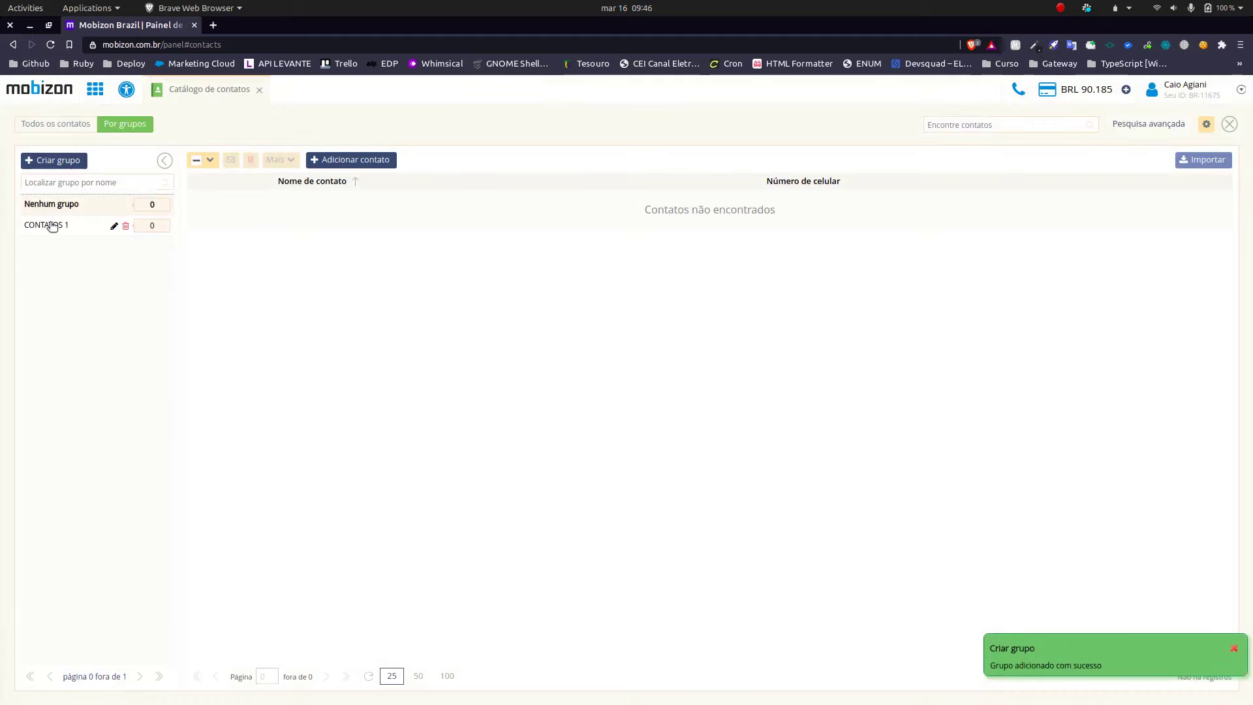
Step: Open the file-import guide 'Como preparar um arquivo para importar contatos?' from Importar do arquivo
left_click(1208, 161)
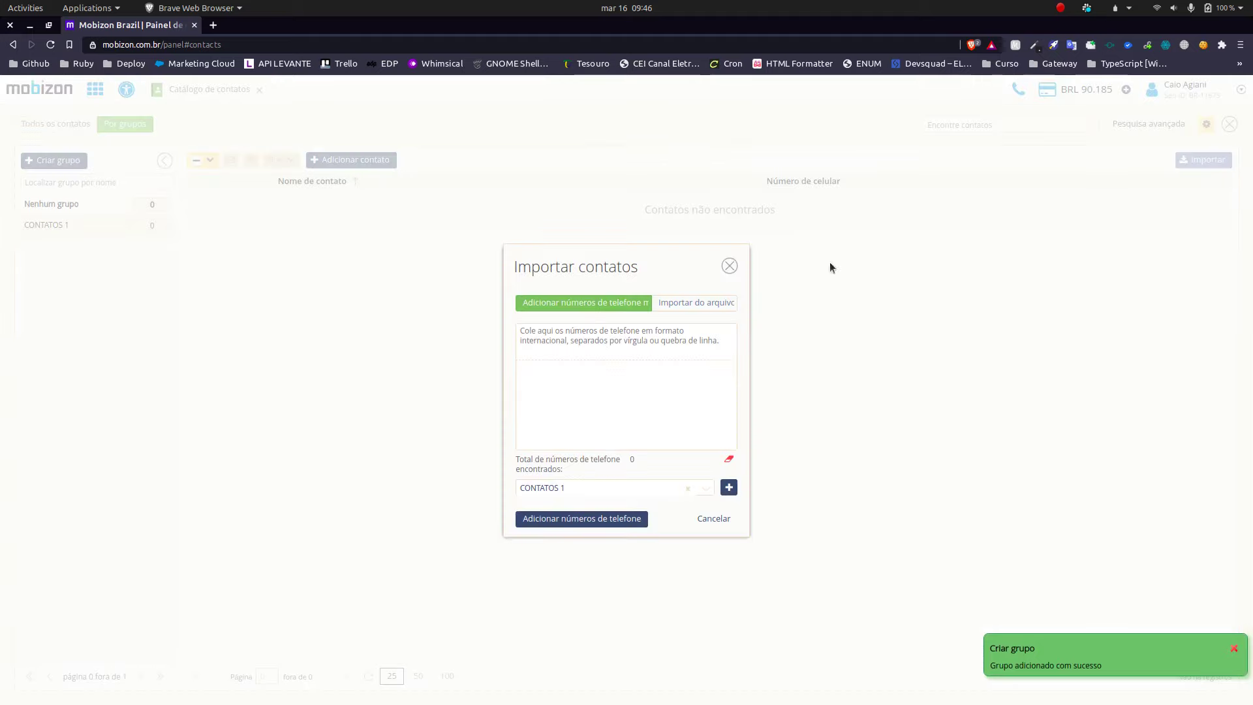
left_click(694, 304)
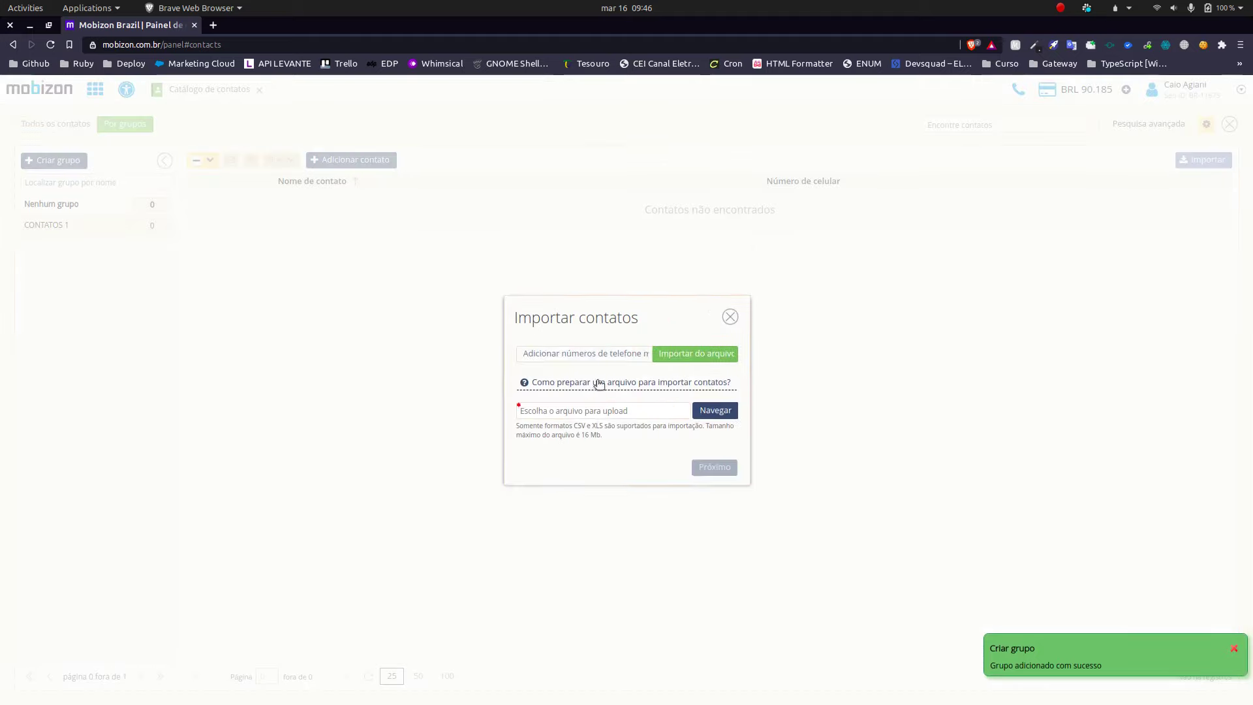
left_click(636, 381)
Step: Read through the guide's introduction on the required .xls/.csv file format
left_click_drag(425, 283, 521, 267)
left_click(522, 267)
left_click_drag(748, 270, 456, 270)
left_click(665, 381)
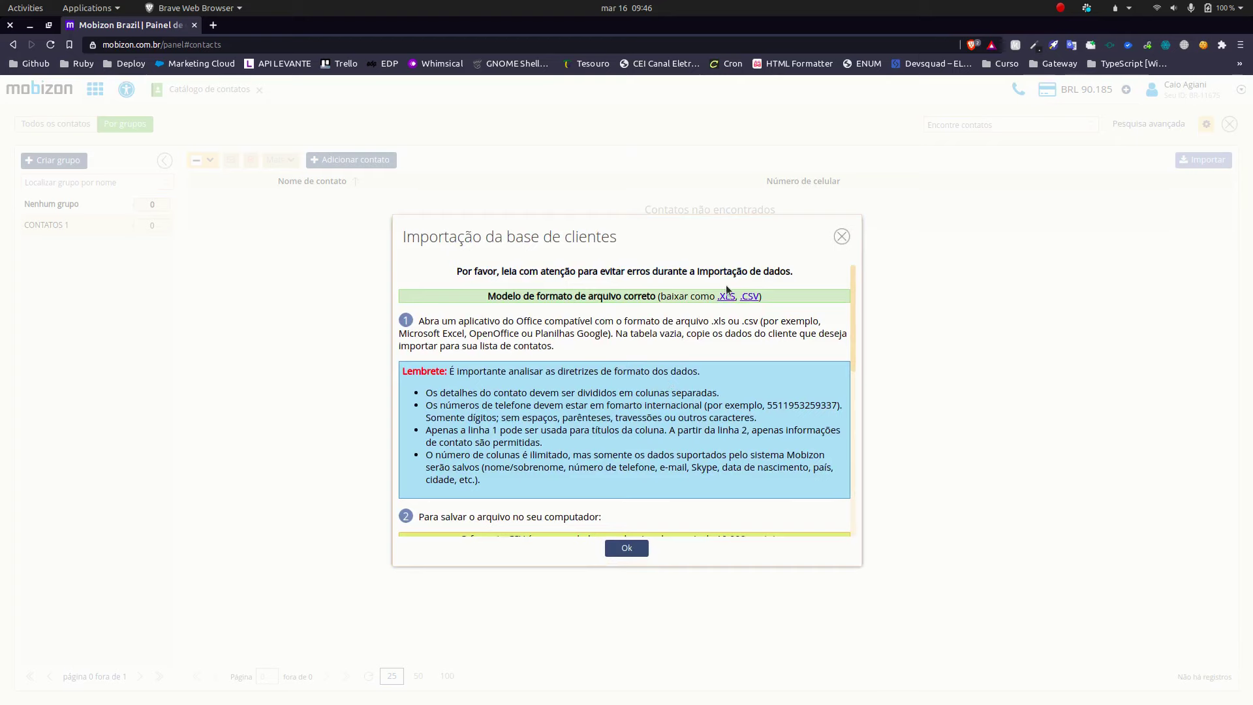
scroll(727, 297, "down", 3)
scroll(730, 327, "up", 3)
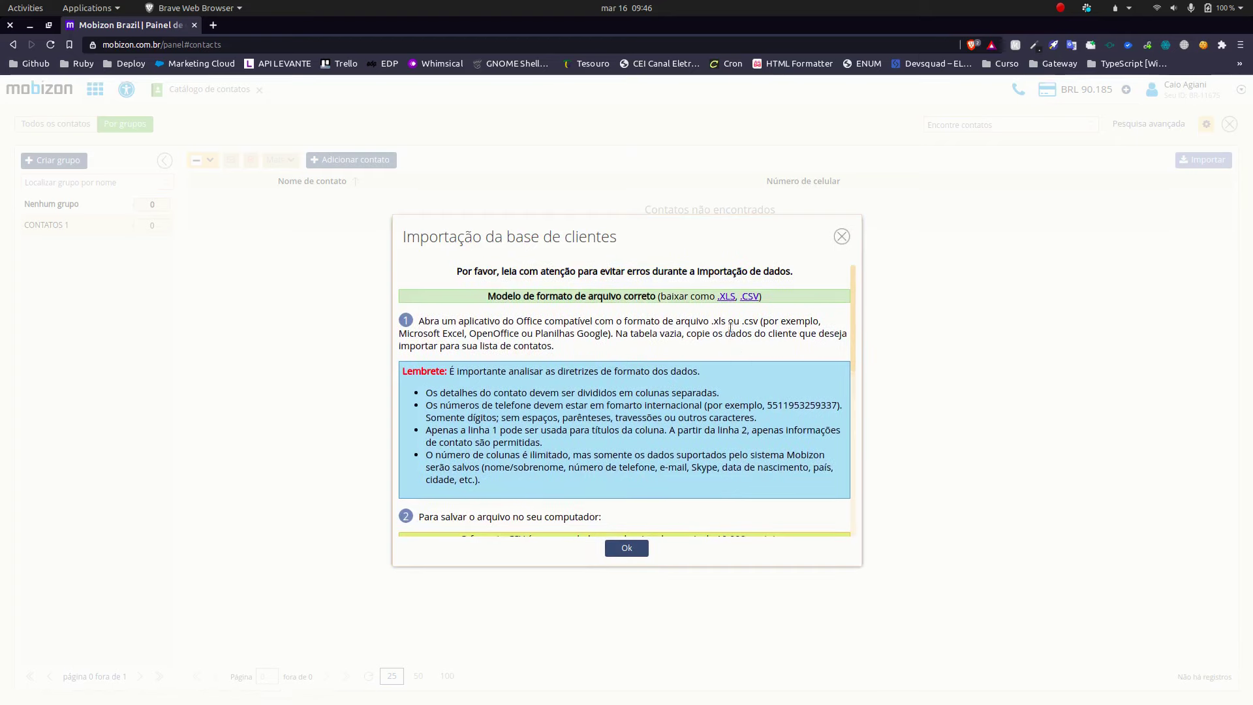
Step: Download the sample .XLS contacts file, saving it as Mobizon.xls
left_click(727, 297)
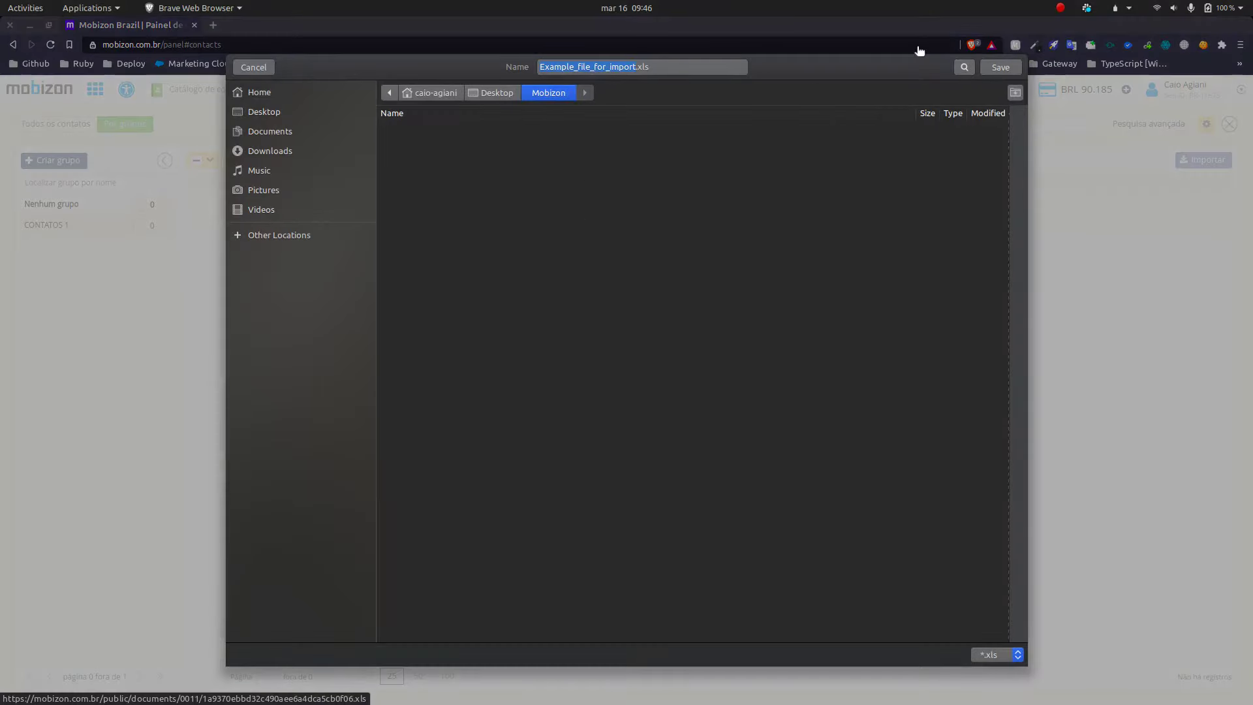
type("Mobizon")
key("Return")
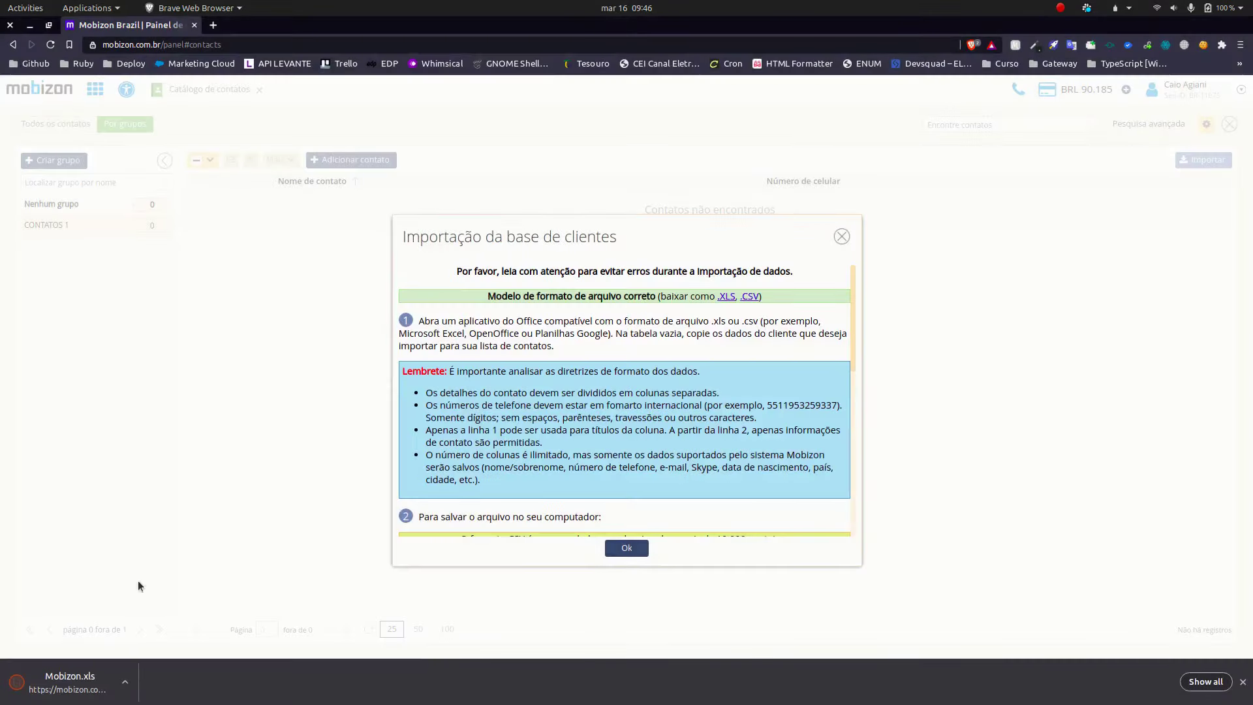
Step: Open the downloaded Mobizon.xls in LibreOffice Calc
left_click(89, 679)
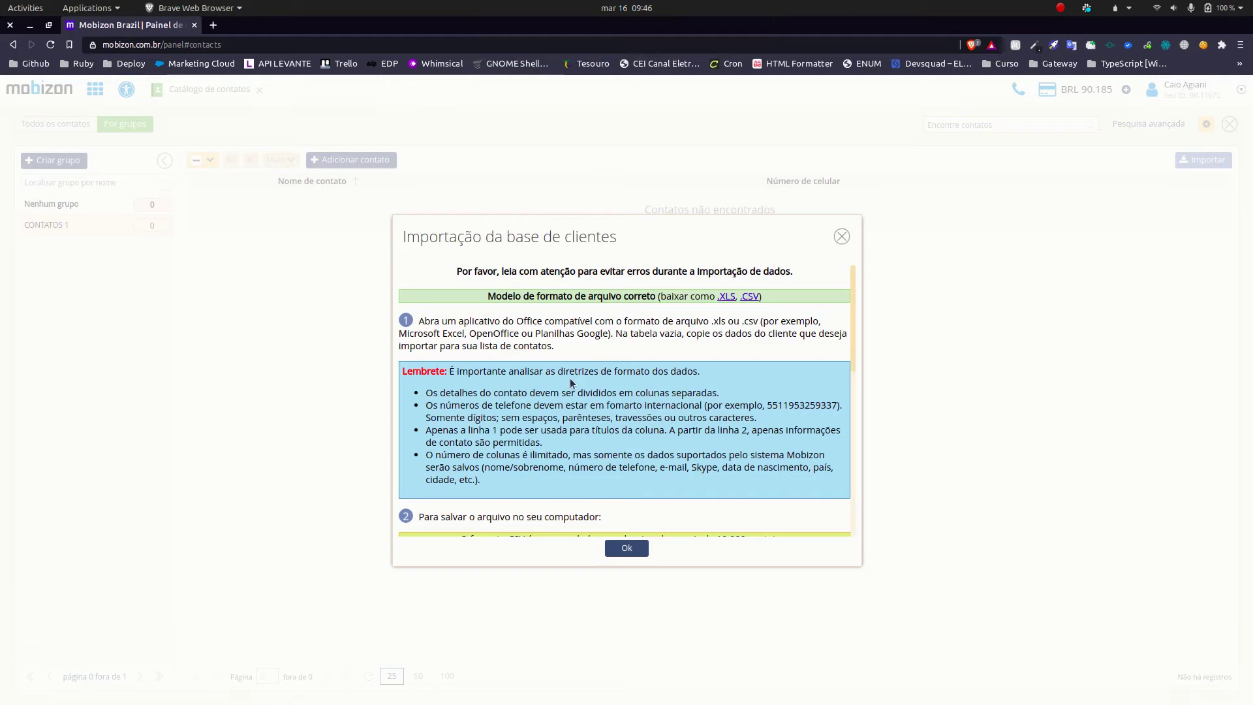
mouse_move(777, 670)
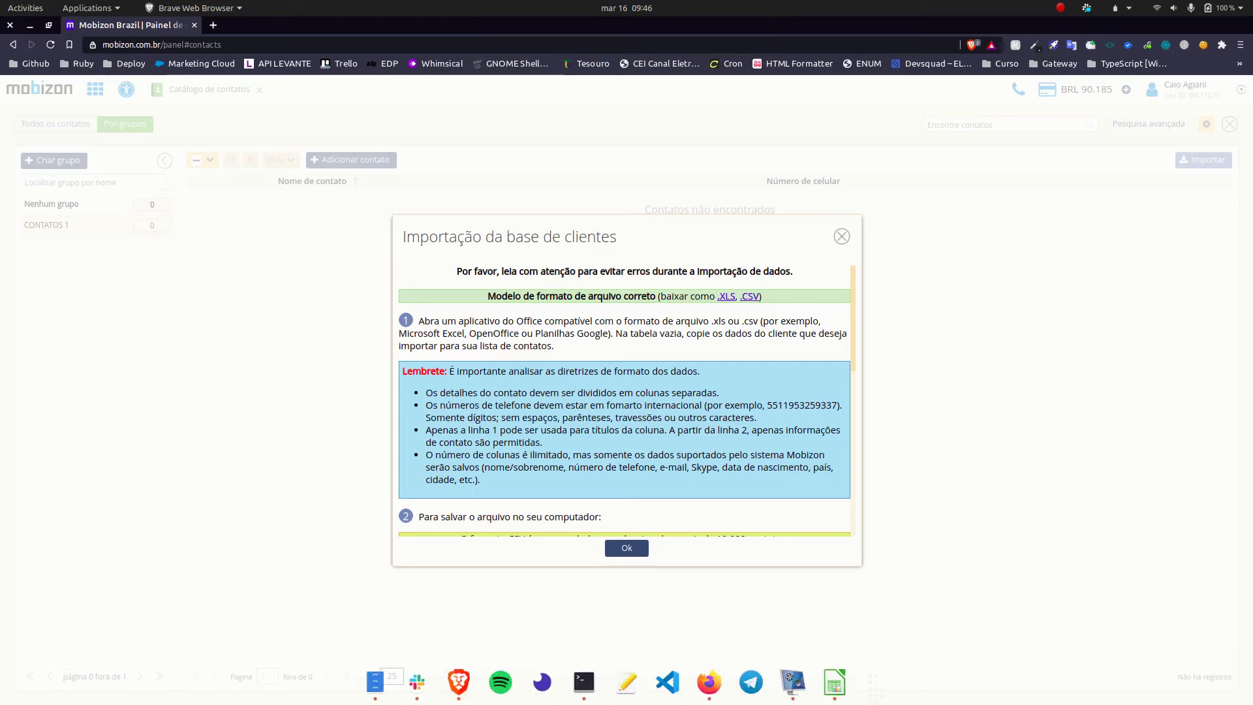
left_click(834, 682)
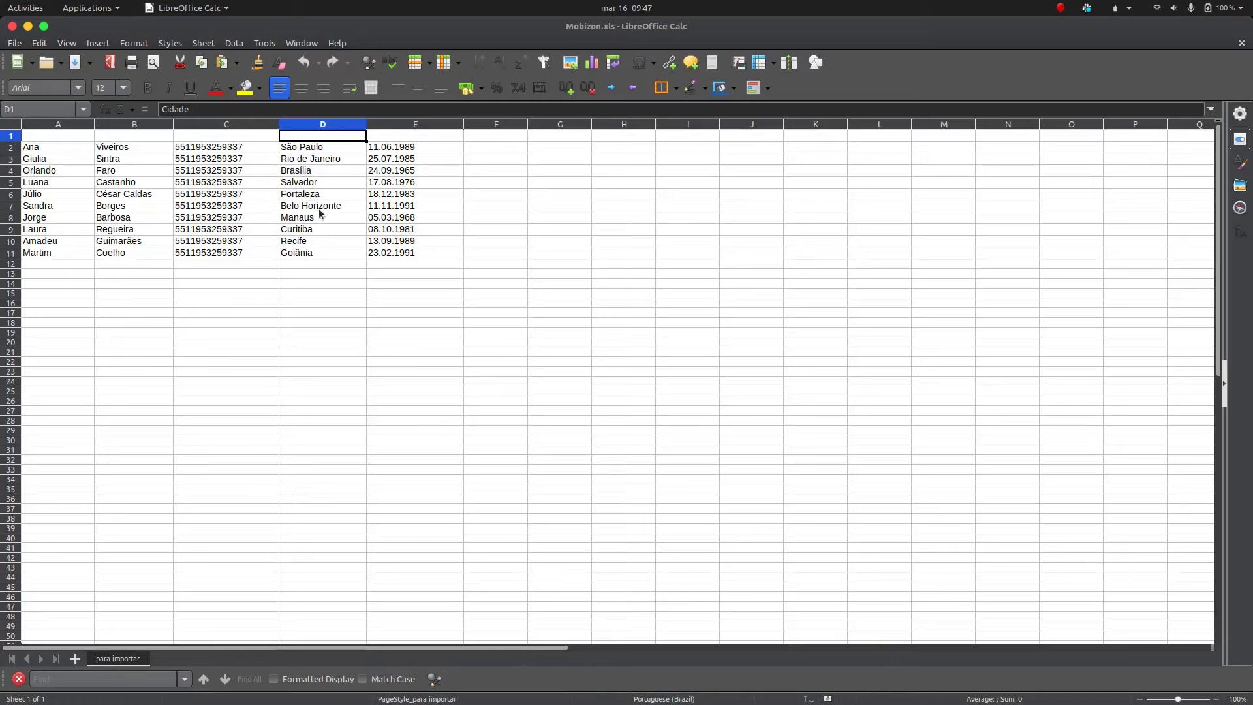
Step: Select the ten sample contacts in A2:E11 and delete their data
left_click(40, 148)
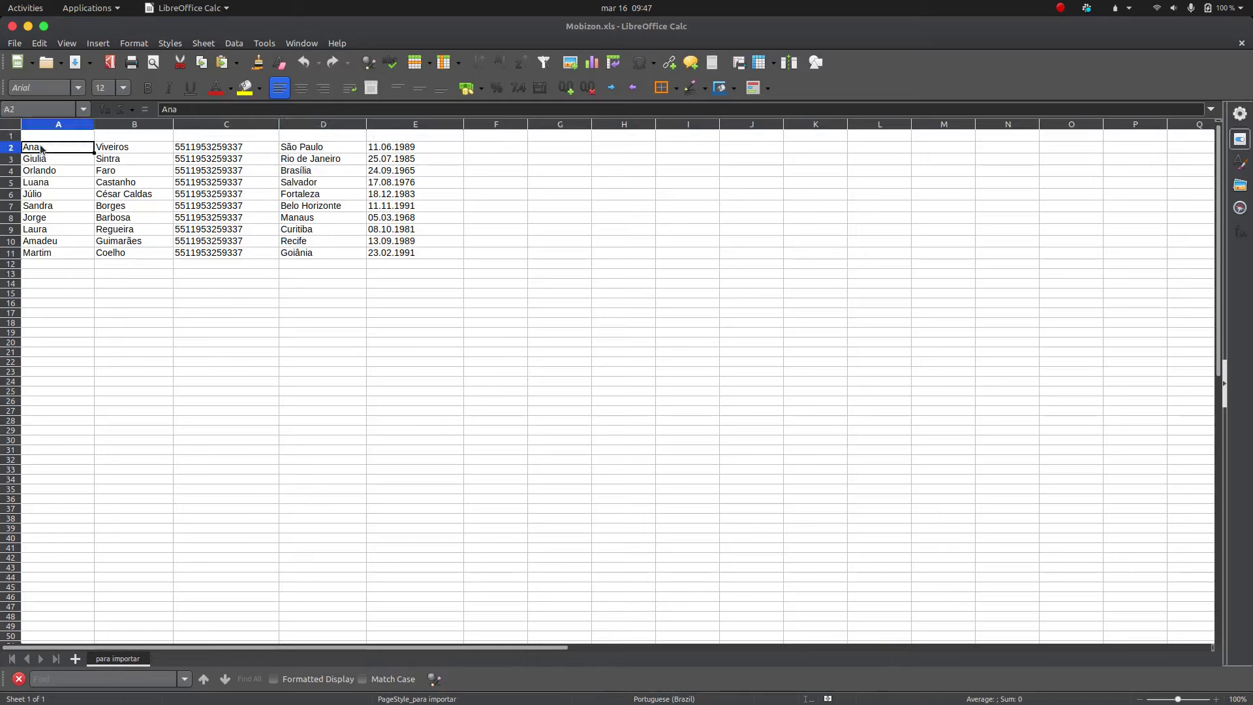
left_click(111, 159)
left_click(255, 158)
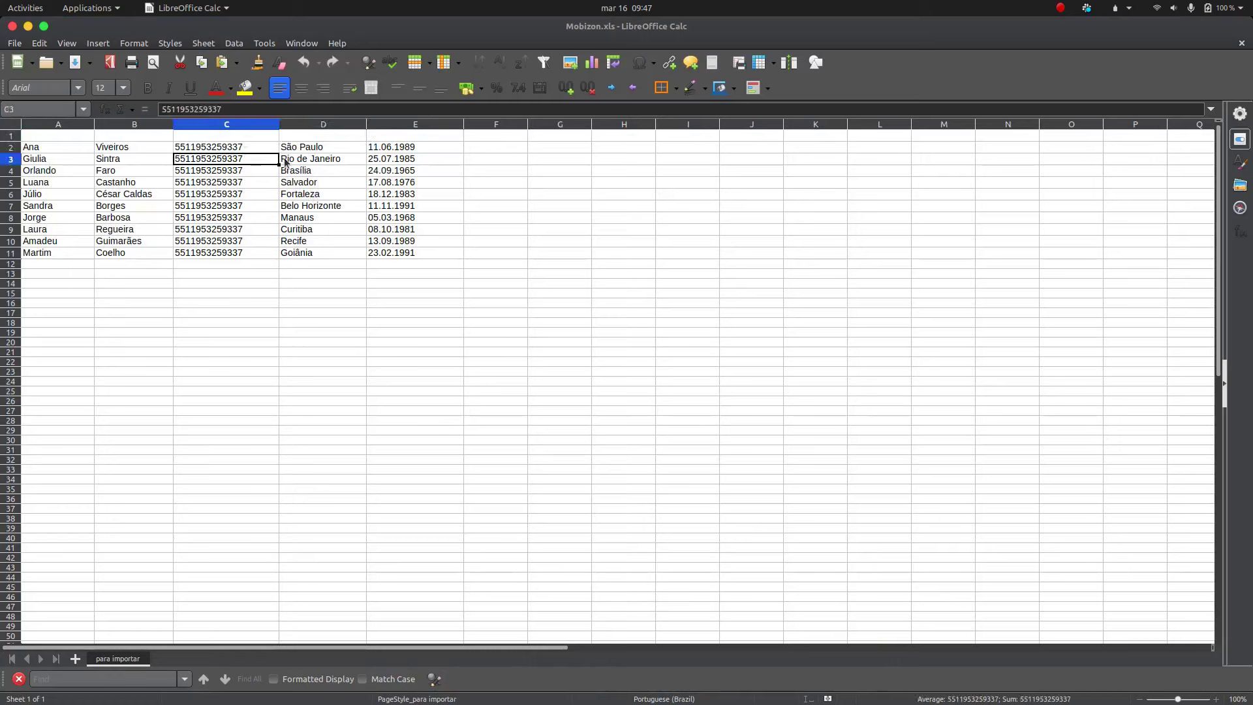
left_click(312, 150)
left_click_drag(444, 255, 402, 156)
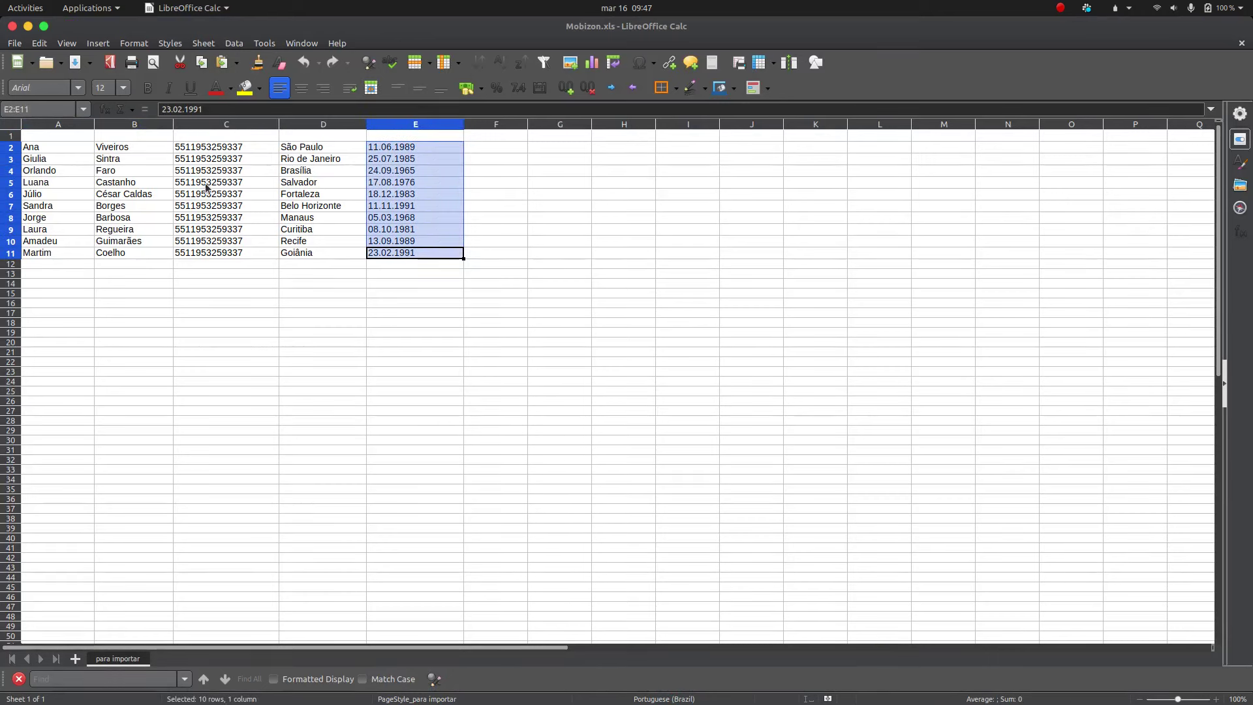
left_click(67, 164)
left_click_drag(448, 253, 48, 157)
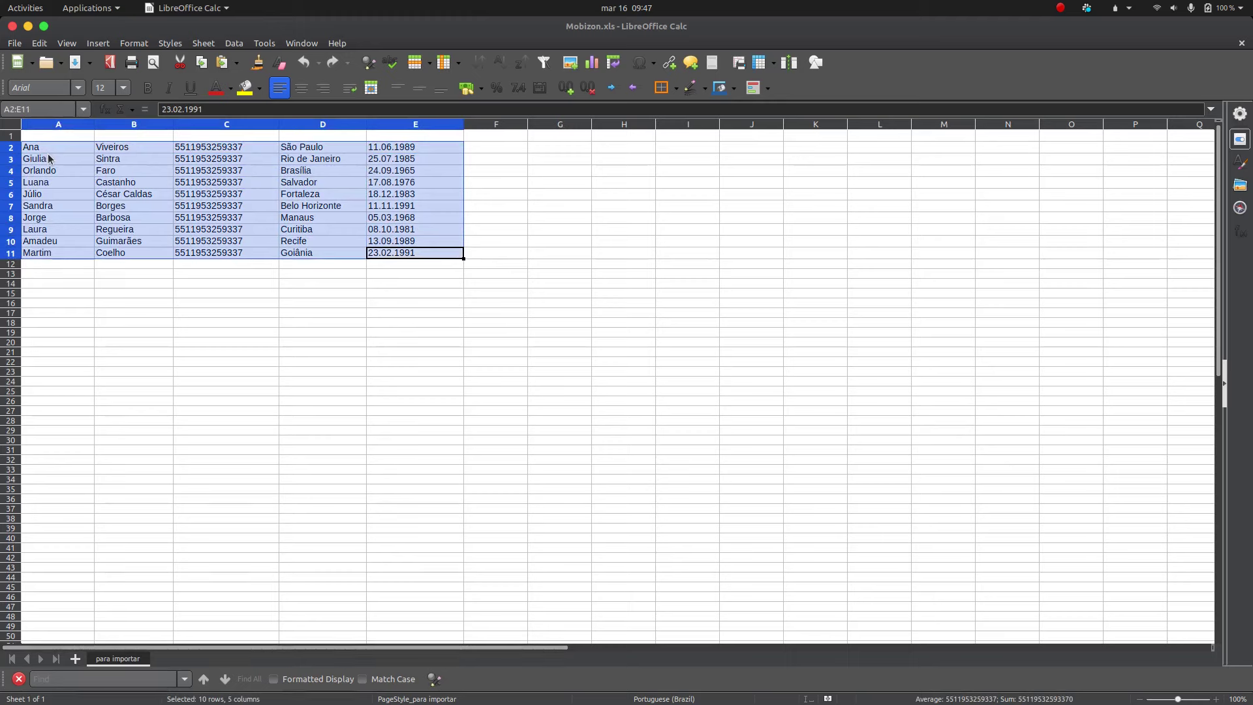
key("Delete")
left_click(63, 146)
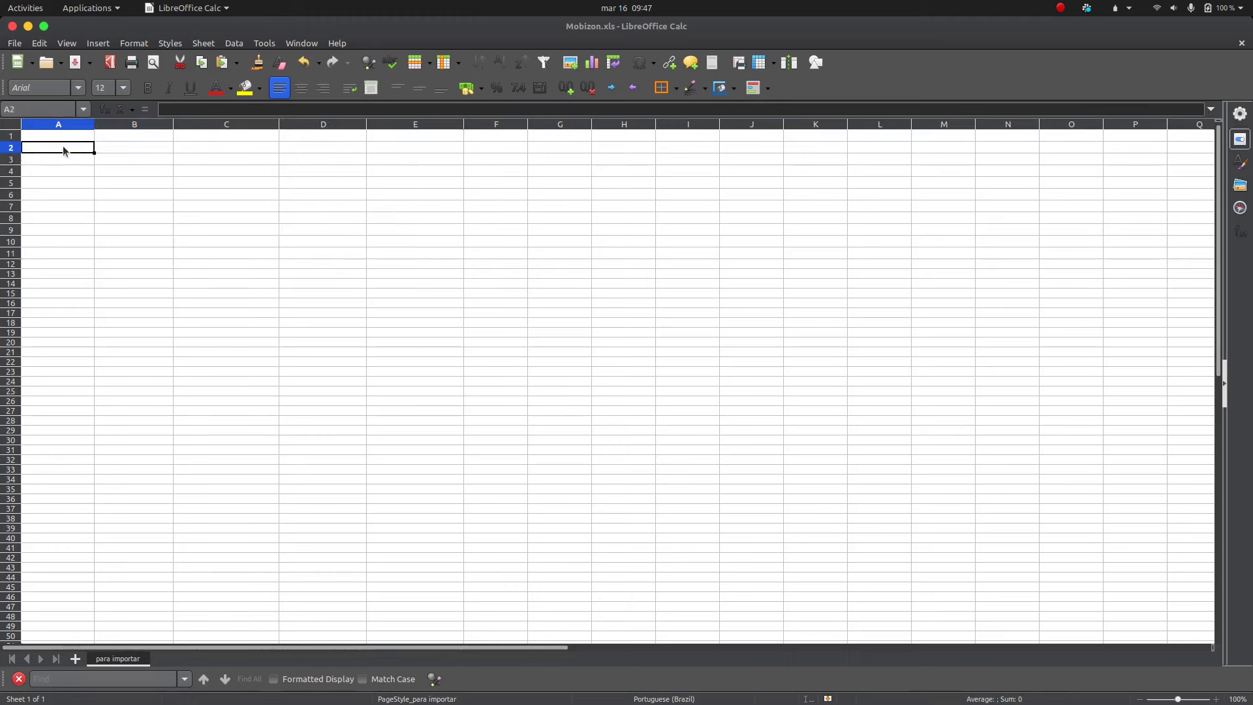
Step: Enter a contact's first name, surname and mobile number in cells A2, B2 and C2
left_click(129, 143)
double_click(129, 142)
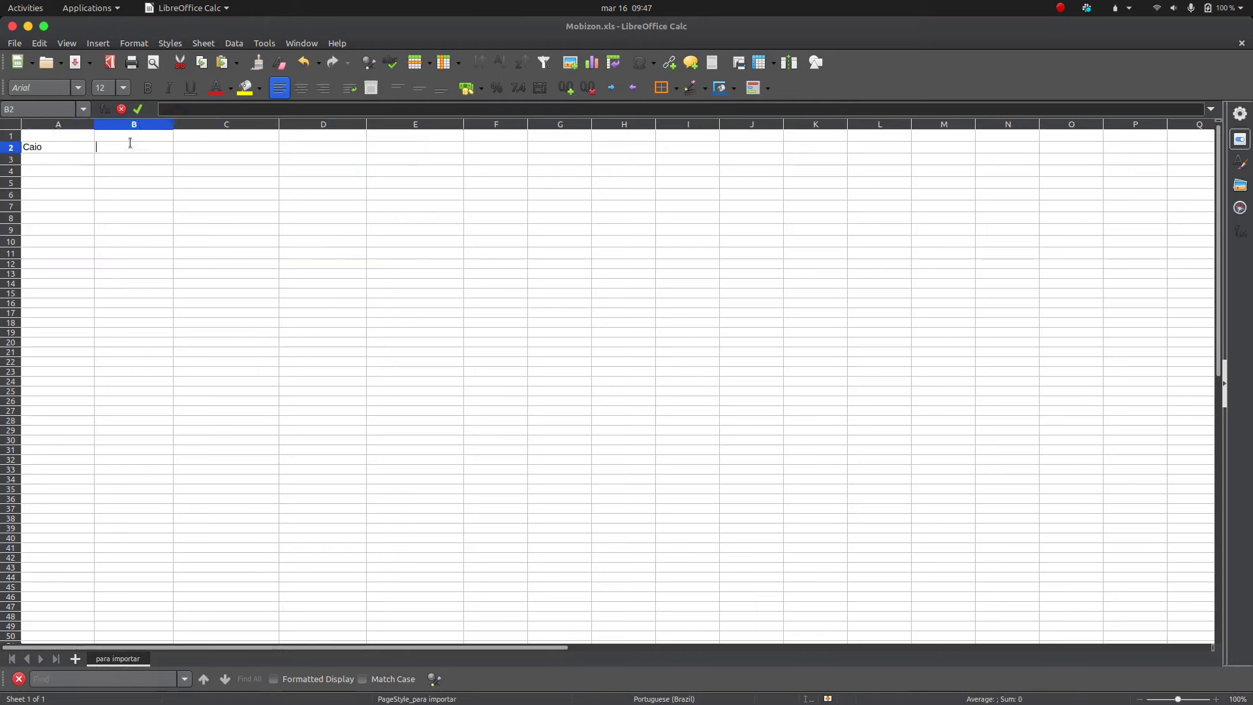
double_click(201, 151)
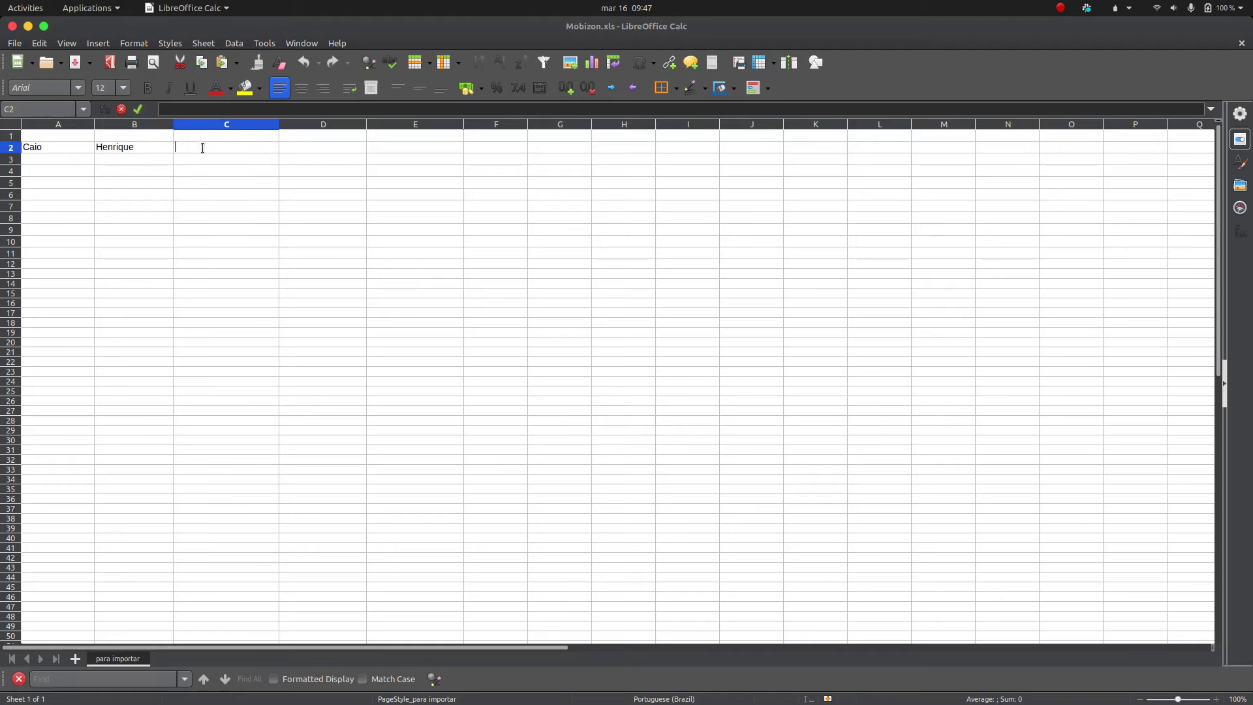
key("Return")
left_click(38, 151)
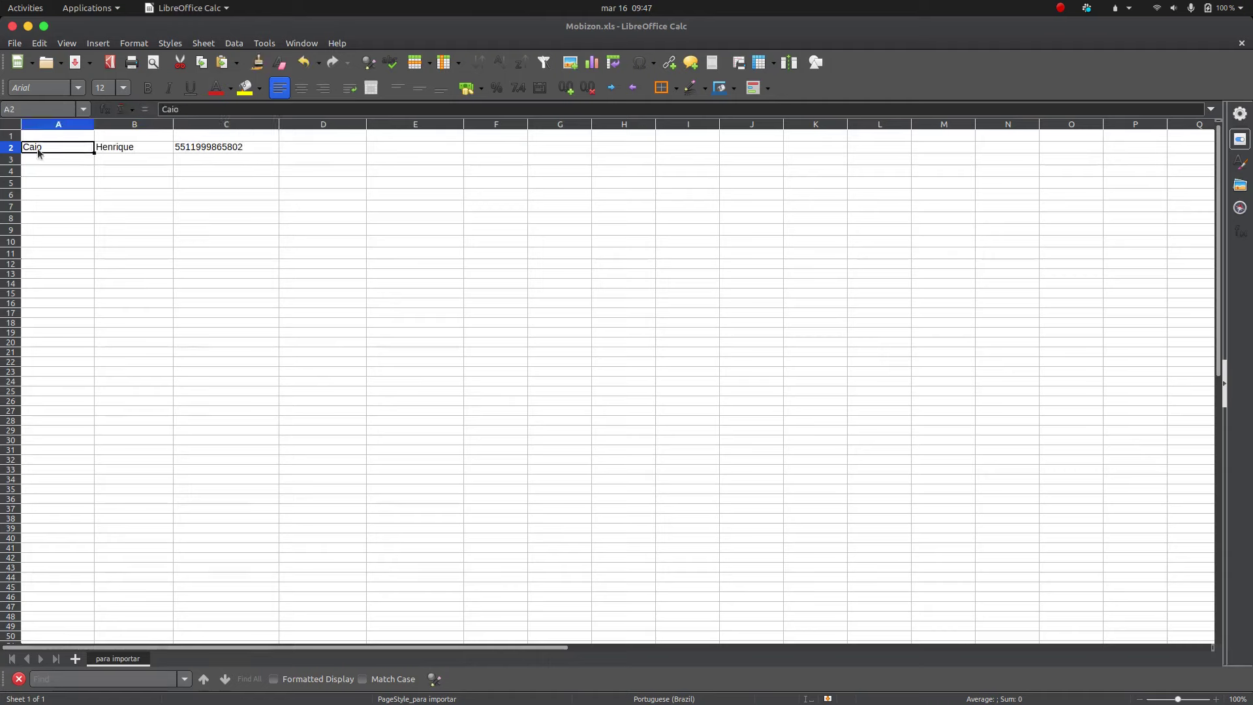
left_click(263, 147)
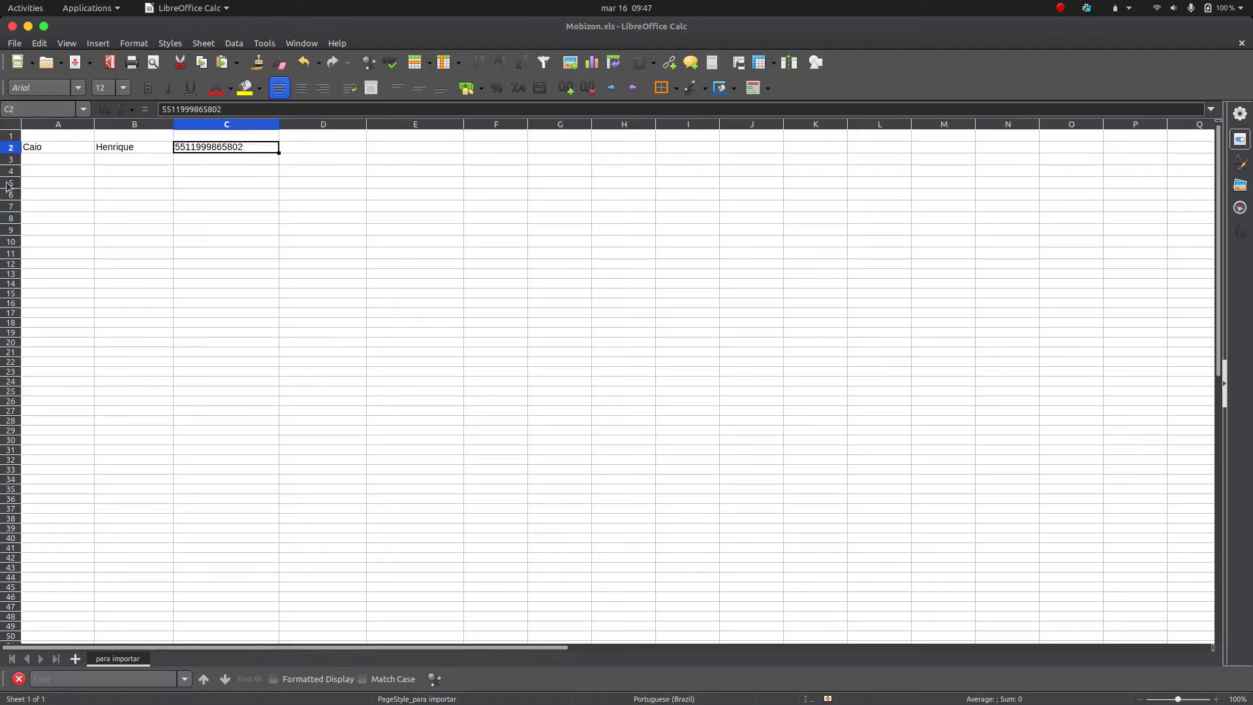
left_click(51, 150)
left_click(131, 150)
left_click(203, 150)
Step: Save Mobizon.xls, overwriting the file, and return to the browser
left_click_drag(46, 160, 226, 579)
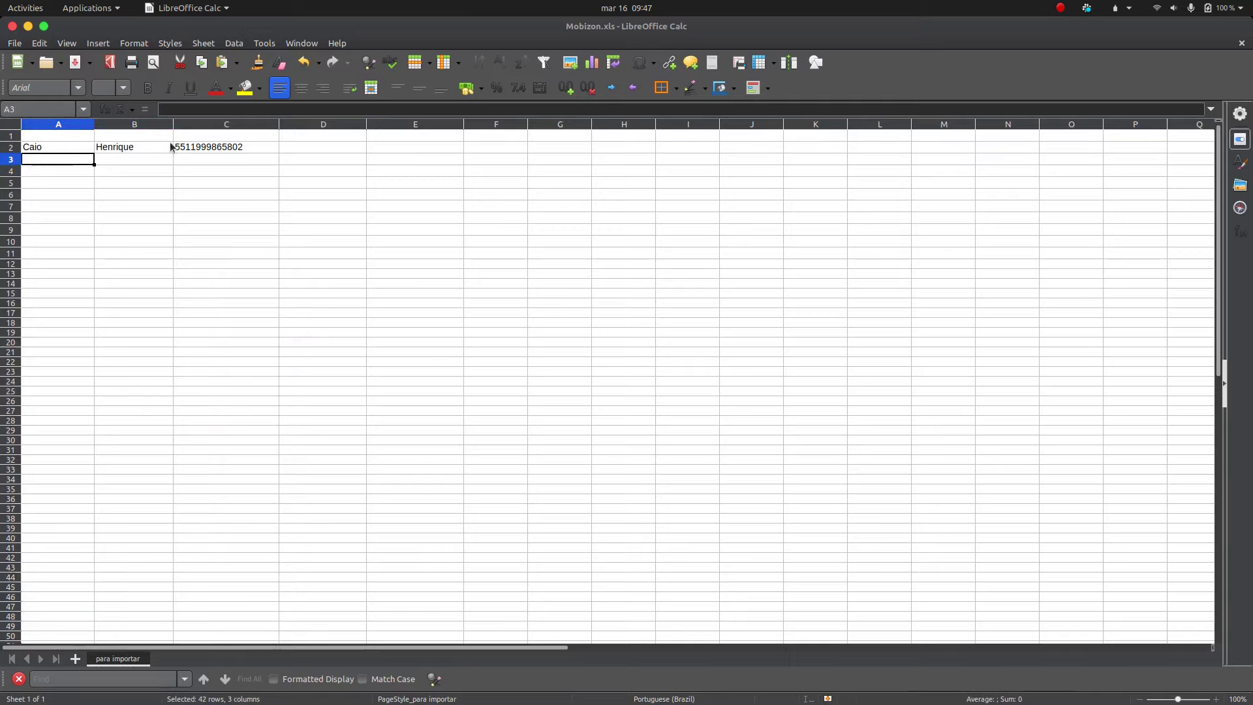
left_click(14, 43)
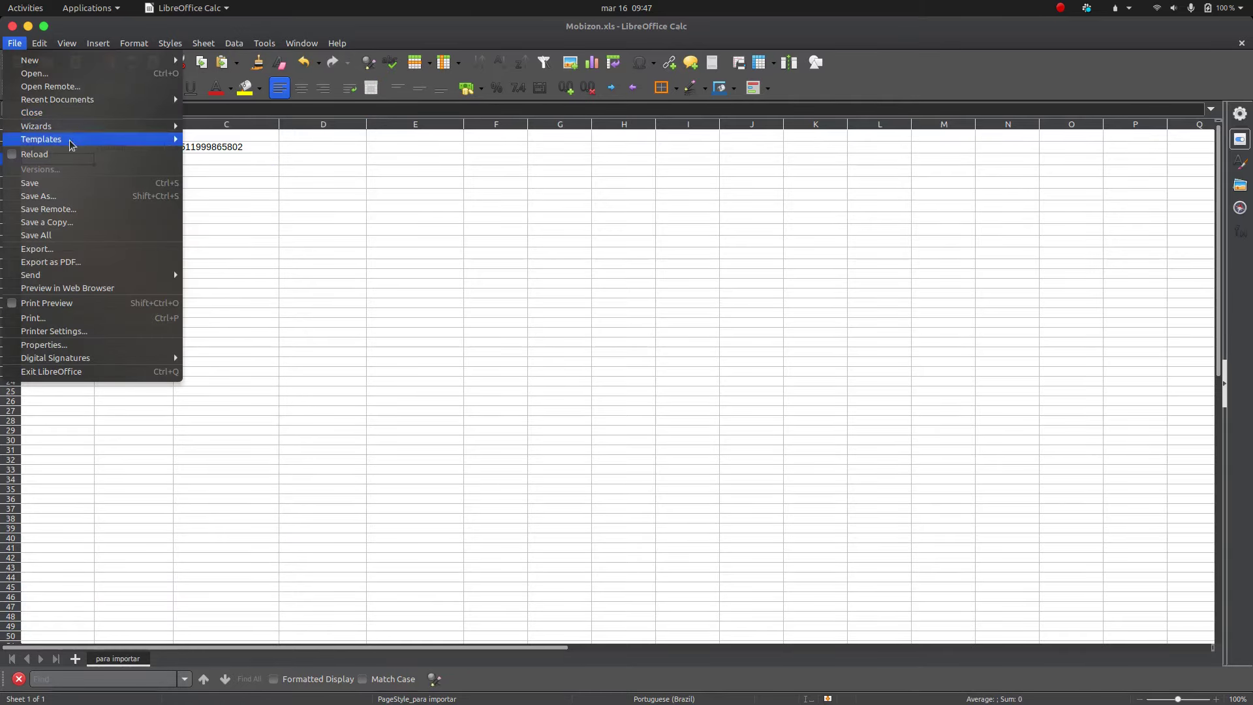
left_click(56, 182)
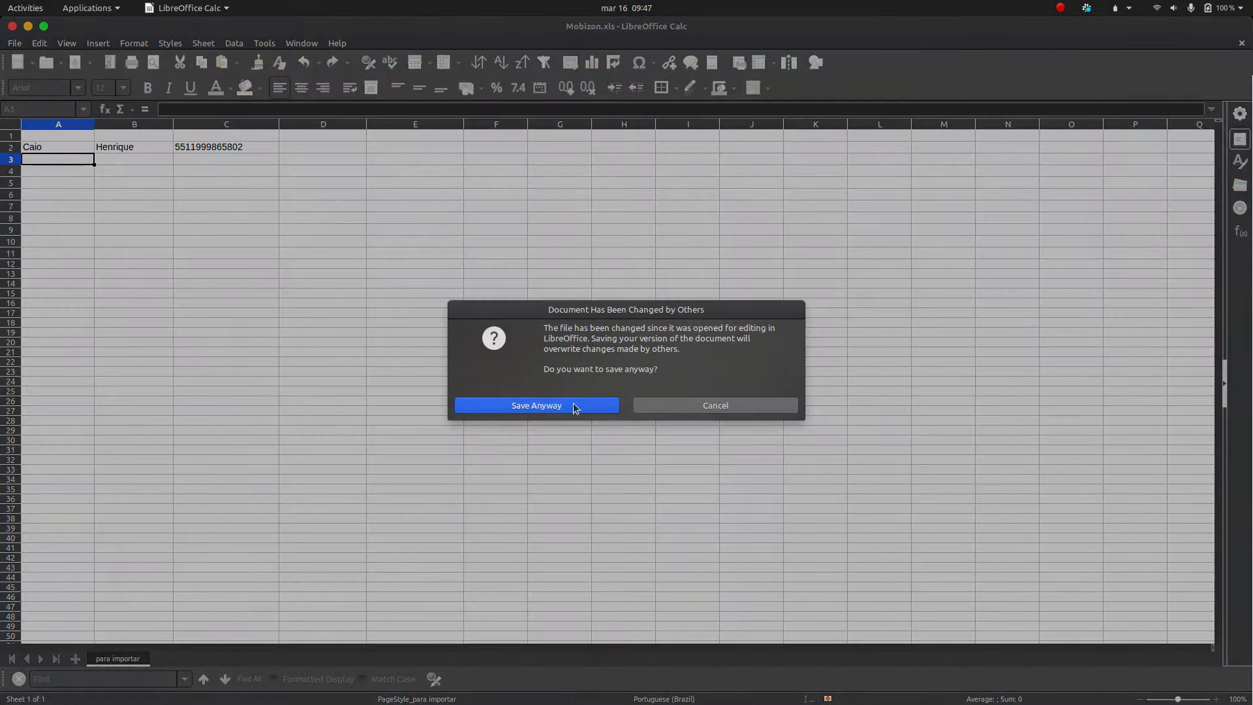
left_click(575, 408)
left_click(460, 679)
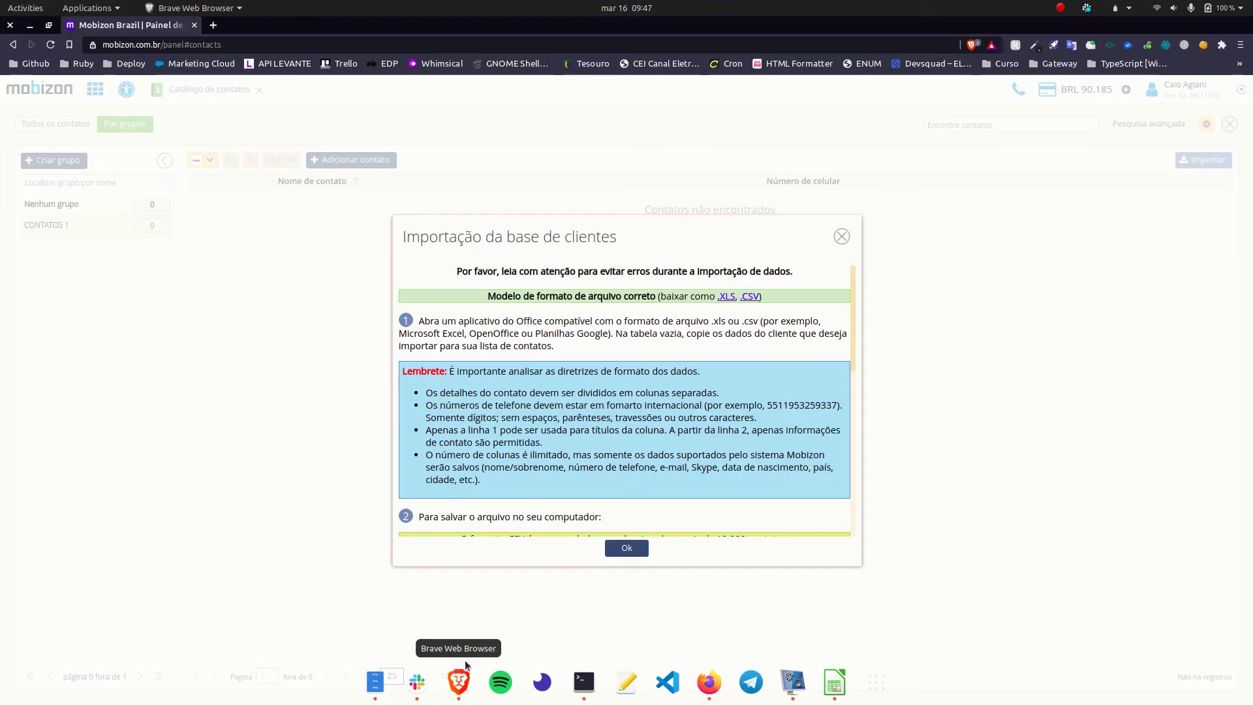
Step: Close the import guide and upload Mobizon.xls via Navegar
scroll(623, 522, "down", 5)
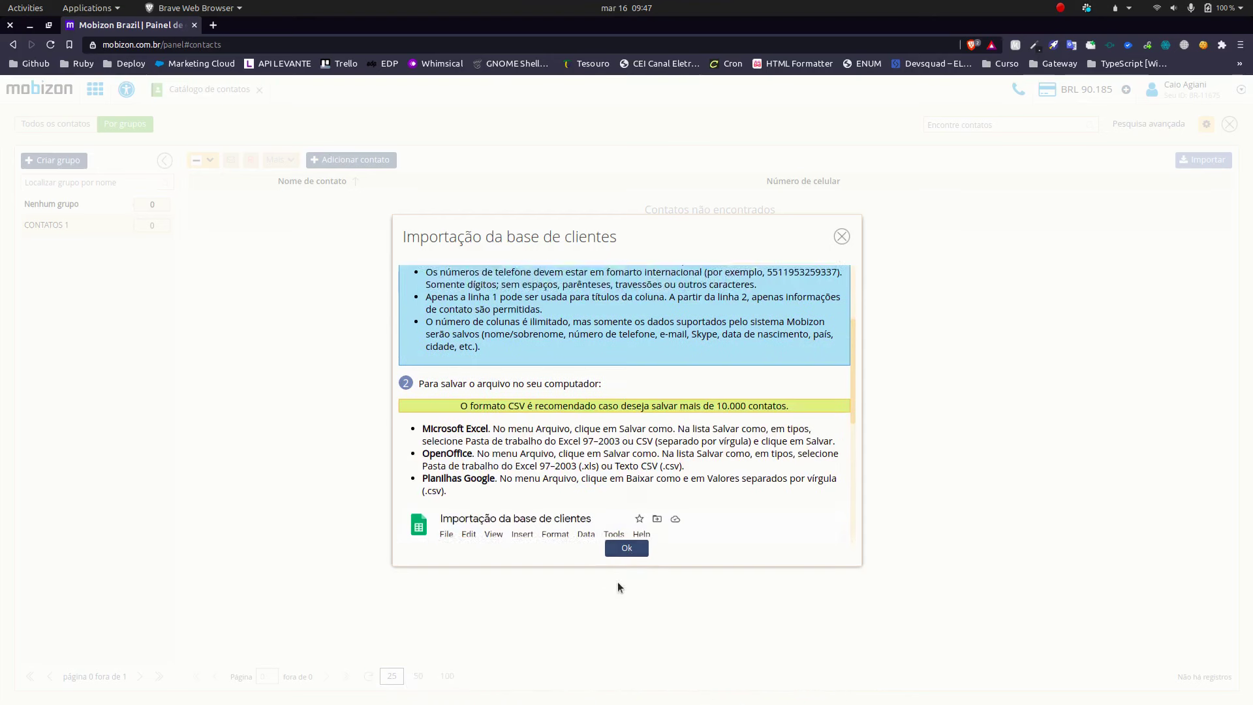
left_click(842, 236)
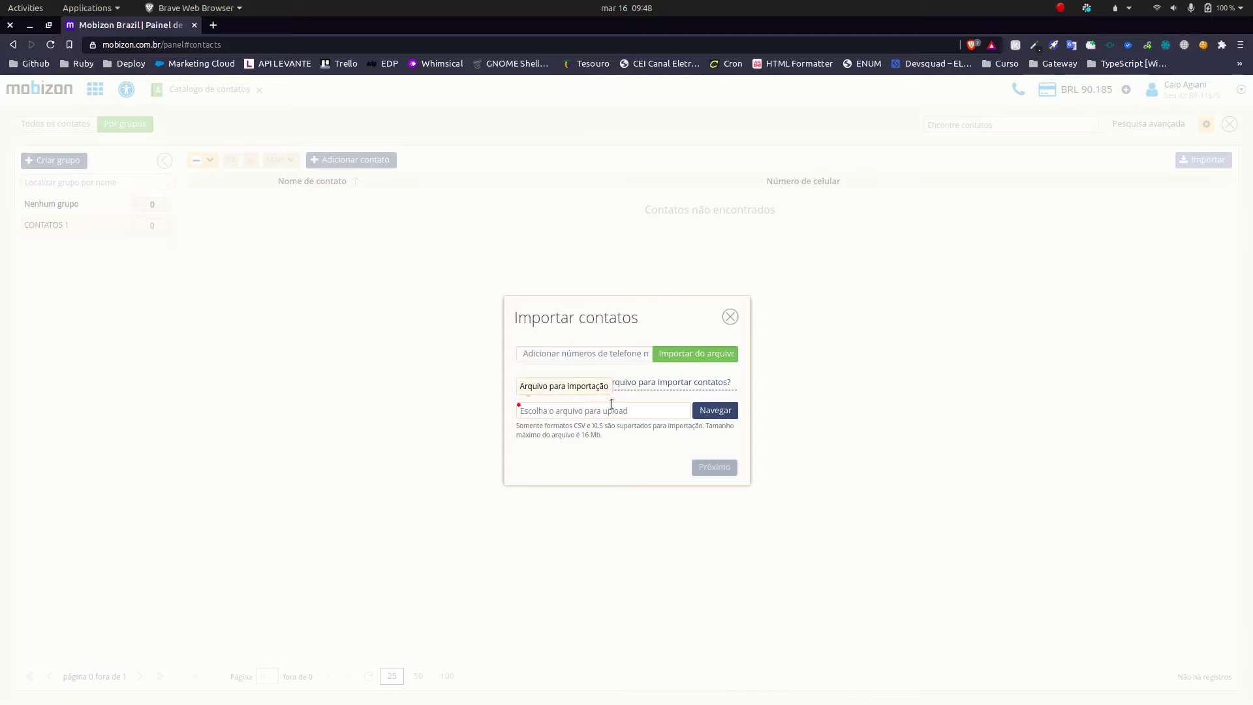
left_click(702, 411)
double_click(436, 131)
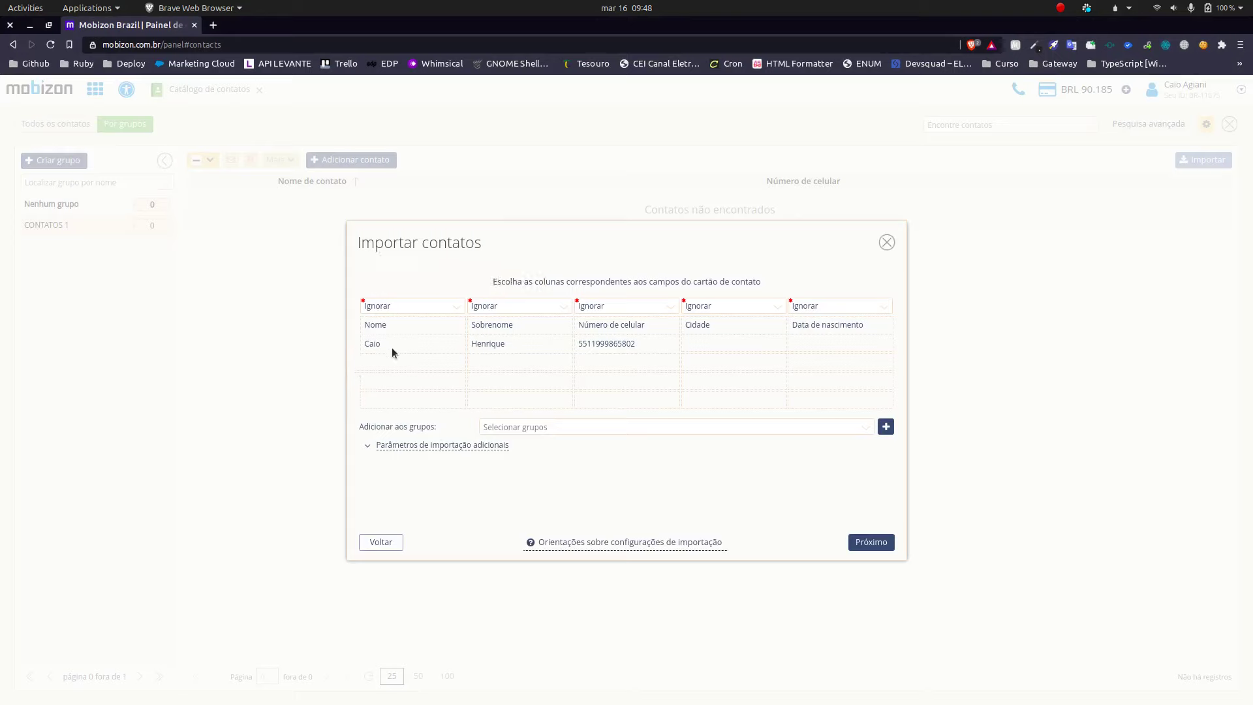
Step: Map the first three columns to Nome, Sobrenome and Número de celular, then continue with Próximo
left_click(378, 307)
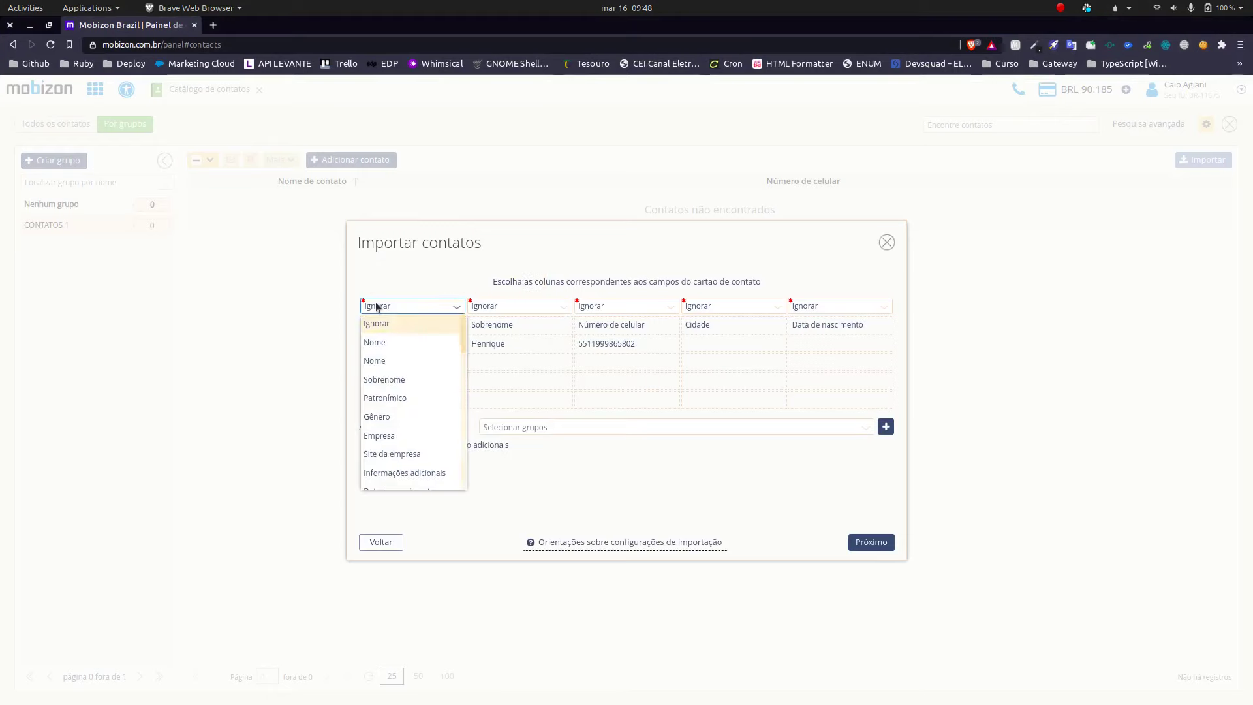
left_click(391, 362)
left_click(518, 305)
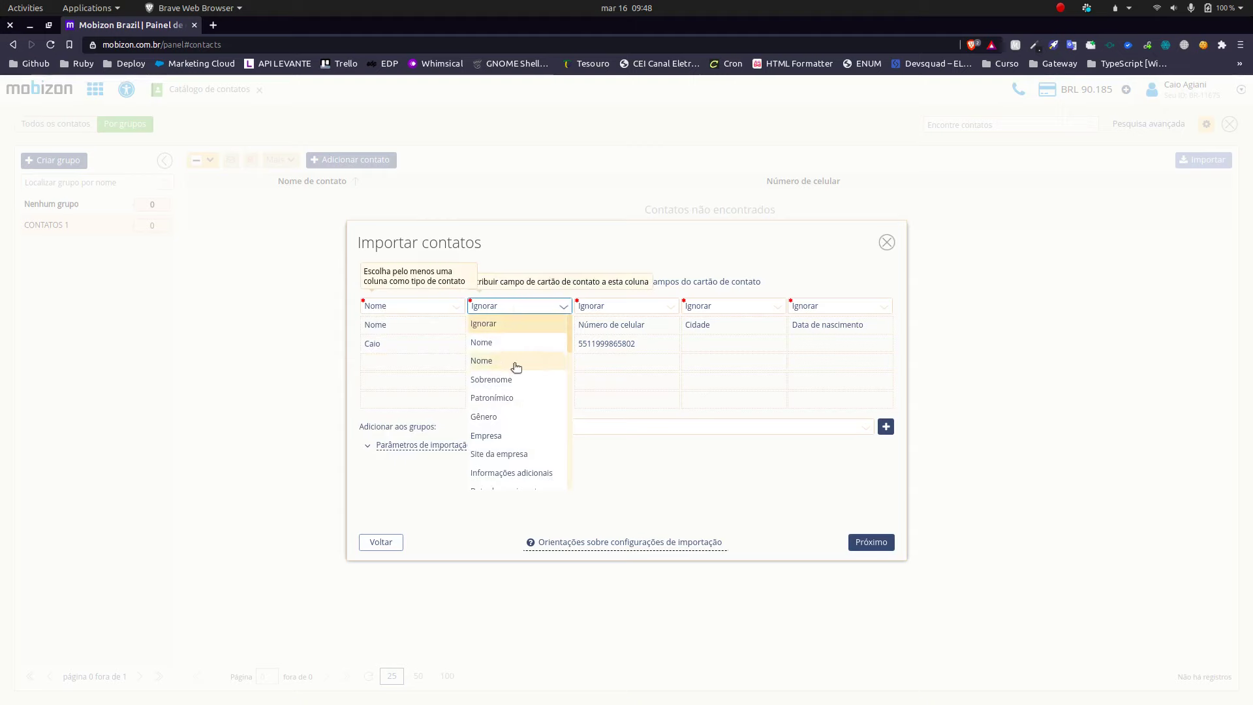
left_click(489, 380)
left_click(618, 305)
scroll(632, 391, "down", 3)
left_click(632, 437)
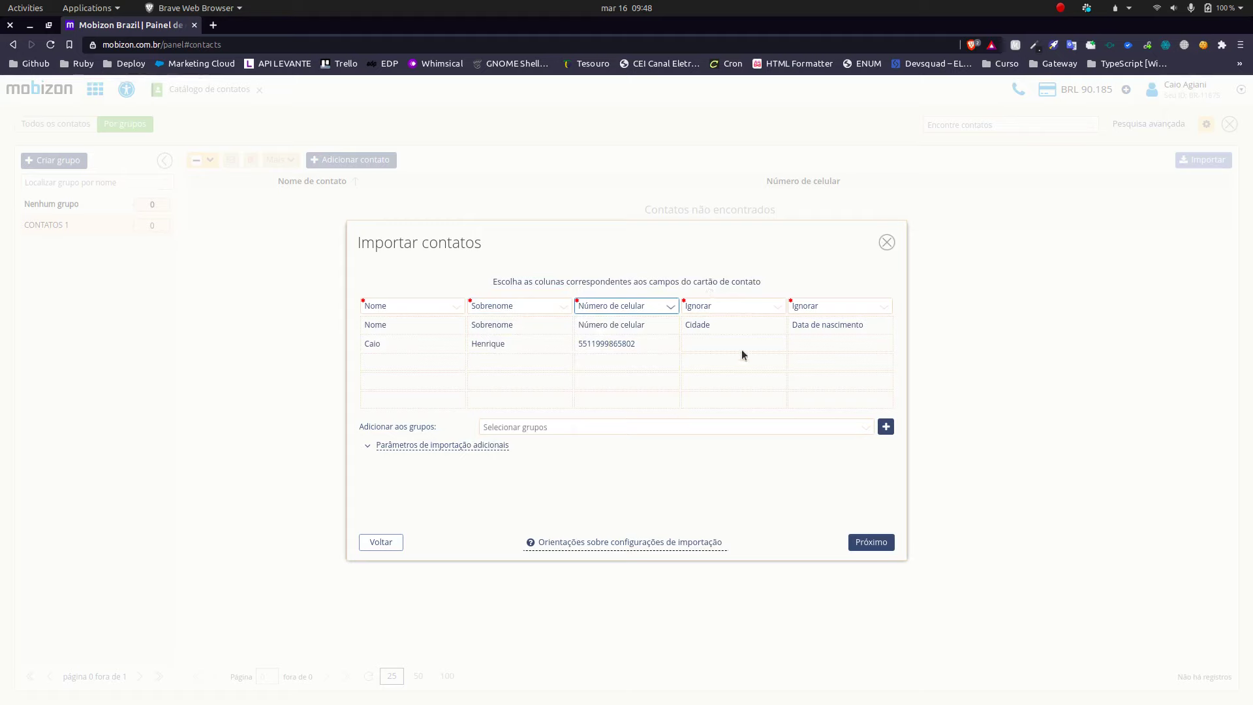
left_click(873, 547)
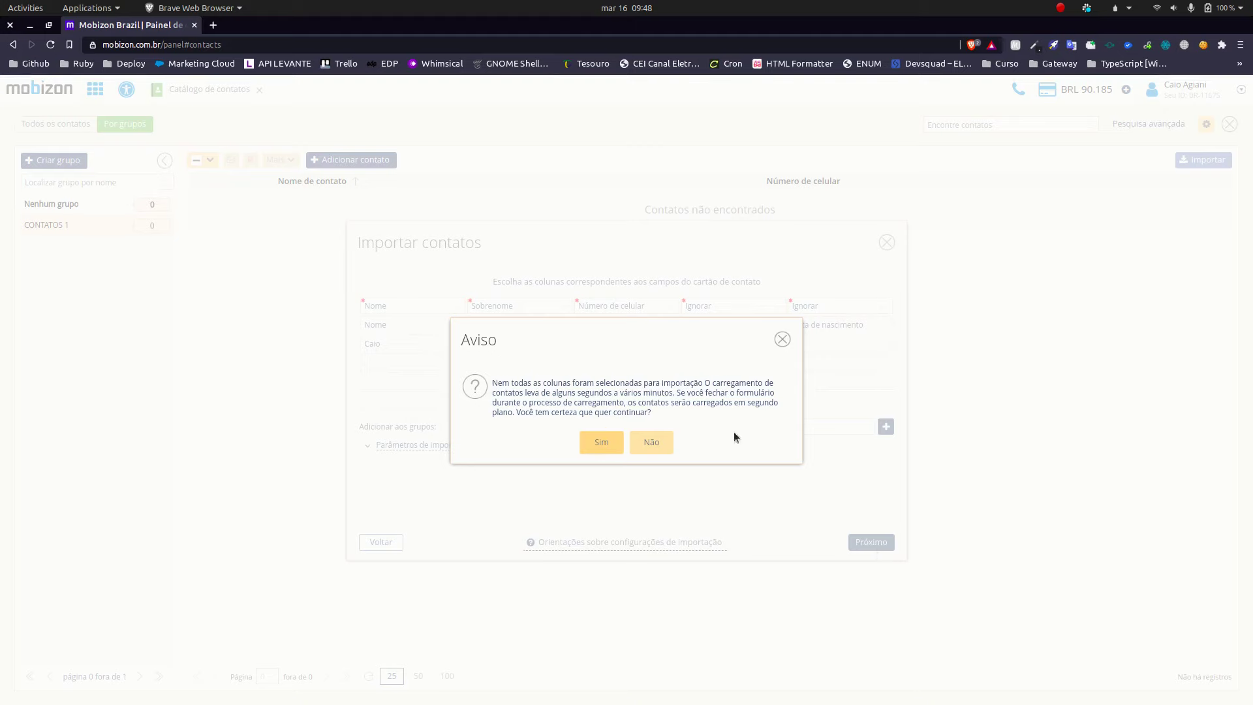
Step: Confirm the import despite unmapped columns and close the summary
left_click(593, 441)
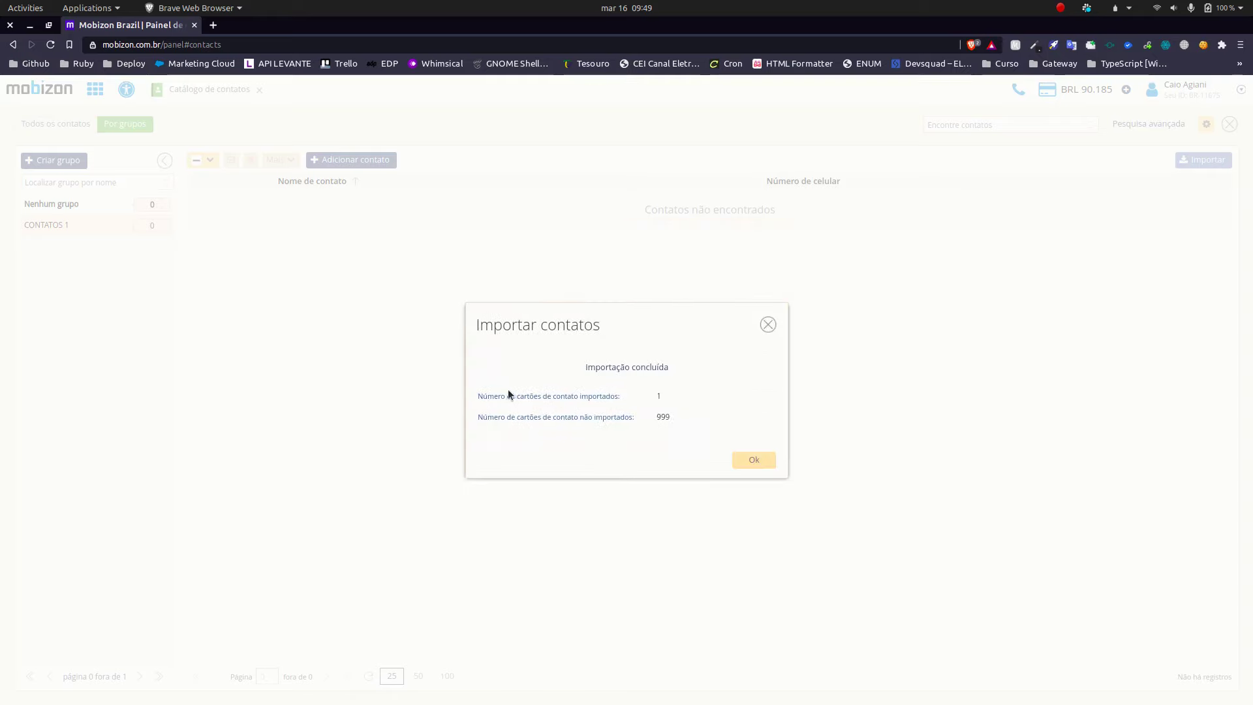
left_click(753, 461)
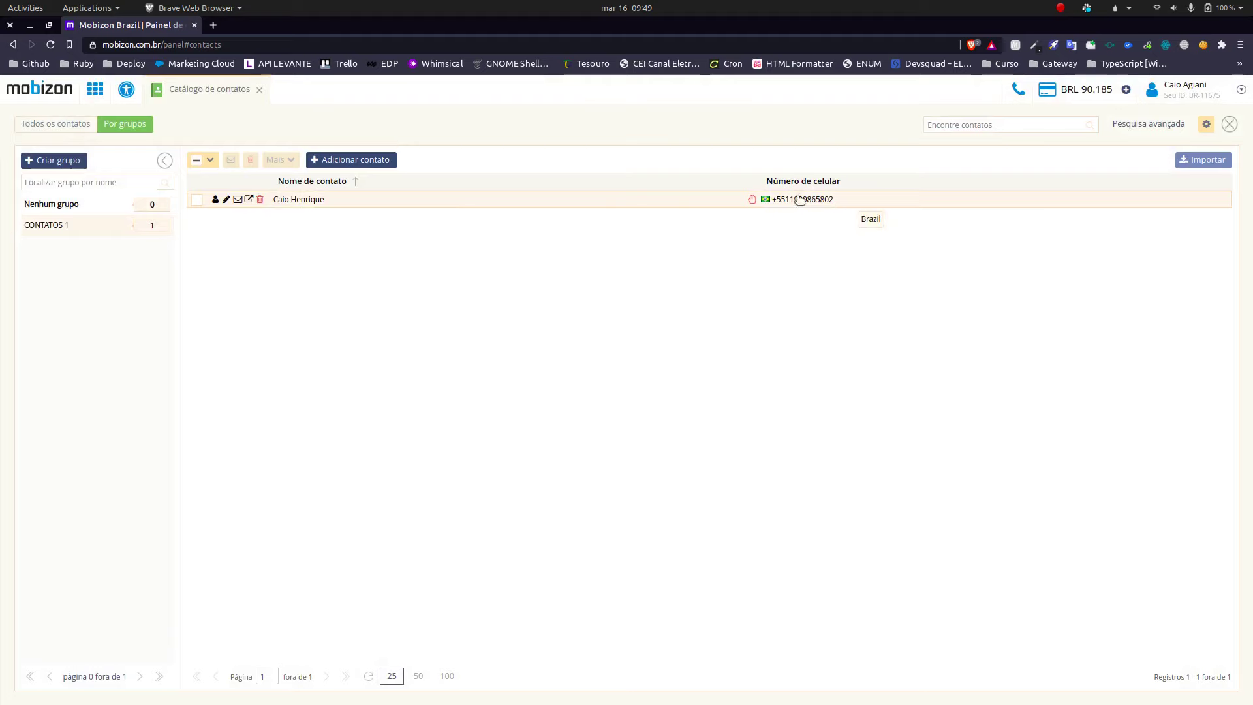
Step: Inspect the imported contact's card fields, then close the editor without saving and the detail panel
left_click(526, 204)
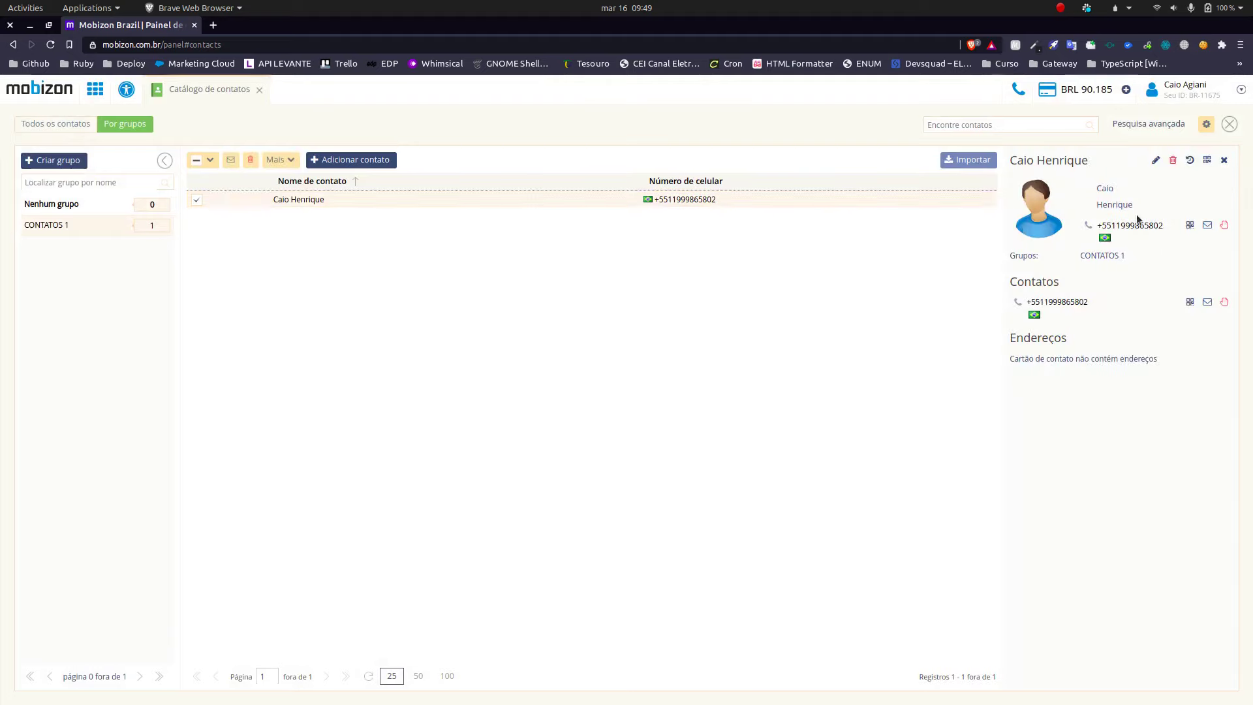
left_click(1155, 160)
left_click(493, 314)
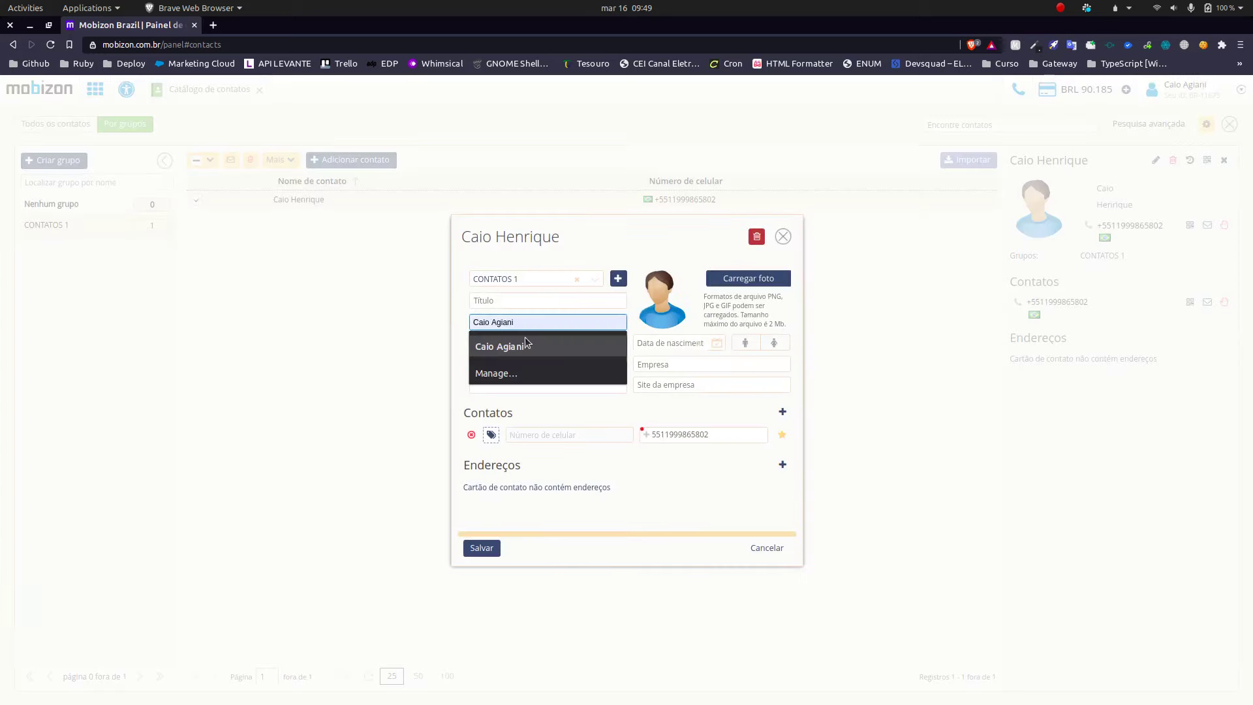
left_click(507, 390)
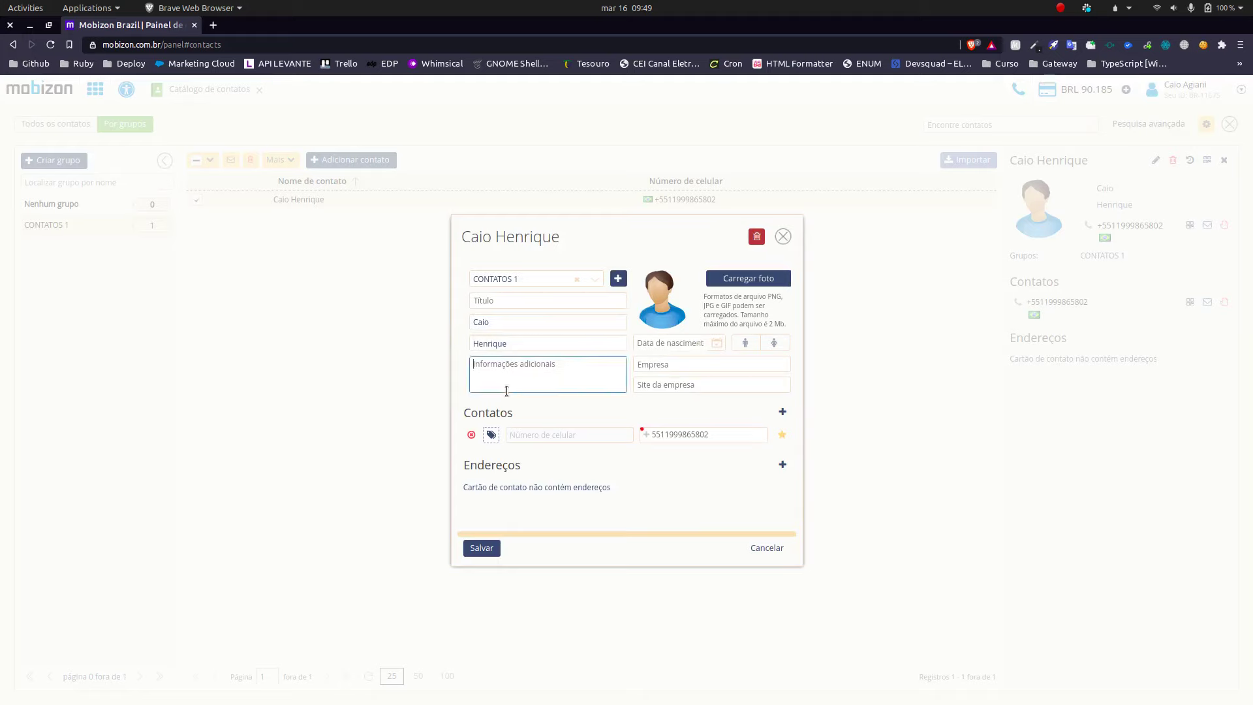
left_click(517, 301)
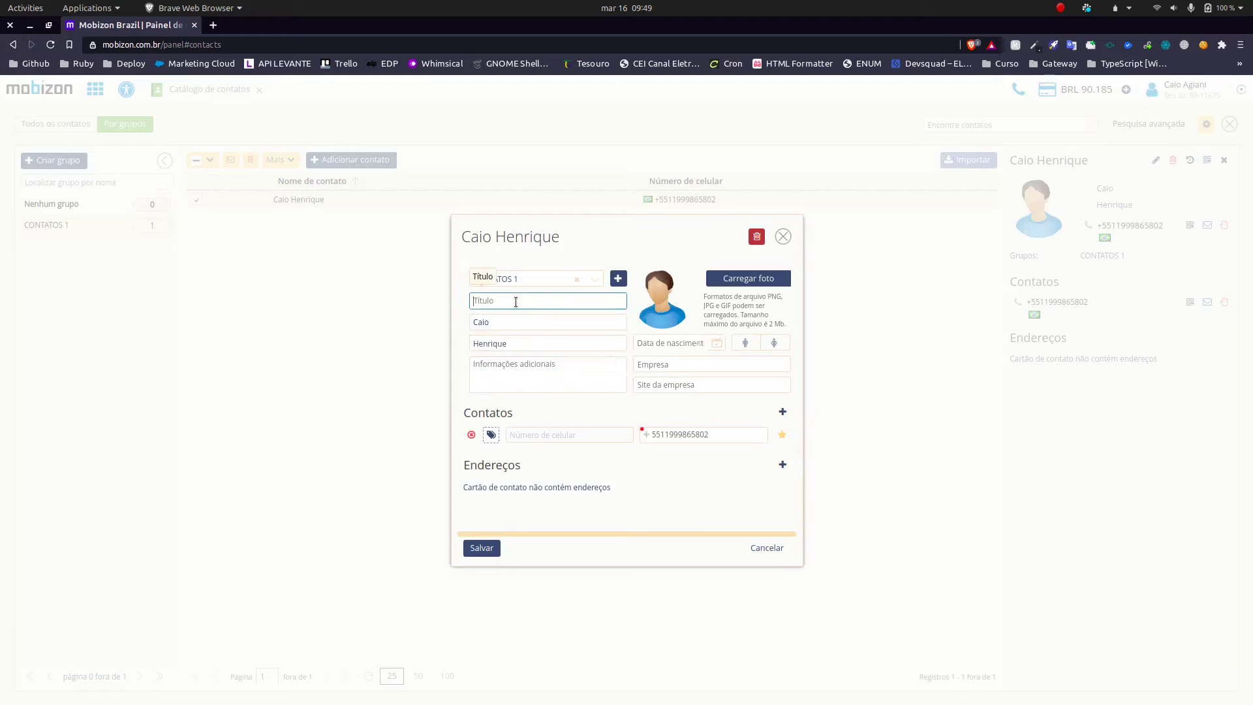
left_click(782, 237)
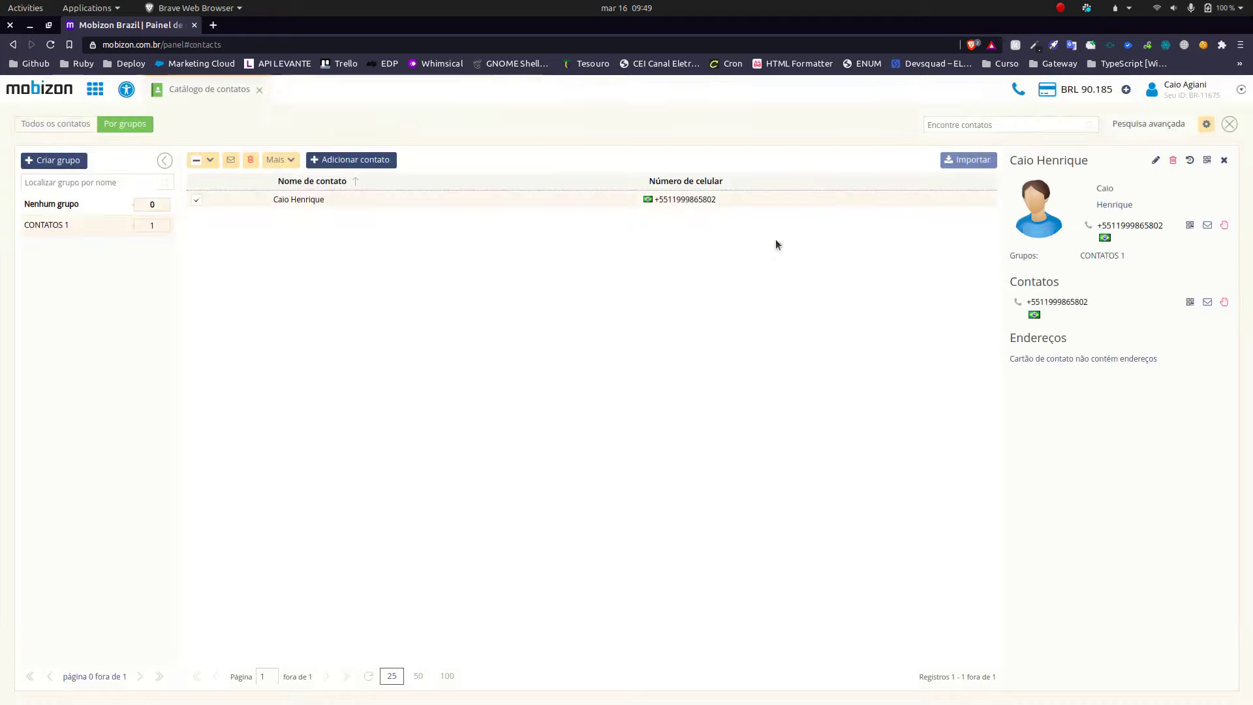
left_click(1224, 161)
mouse_move(106, 219)
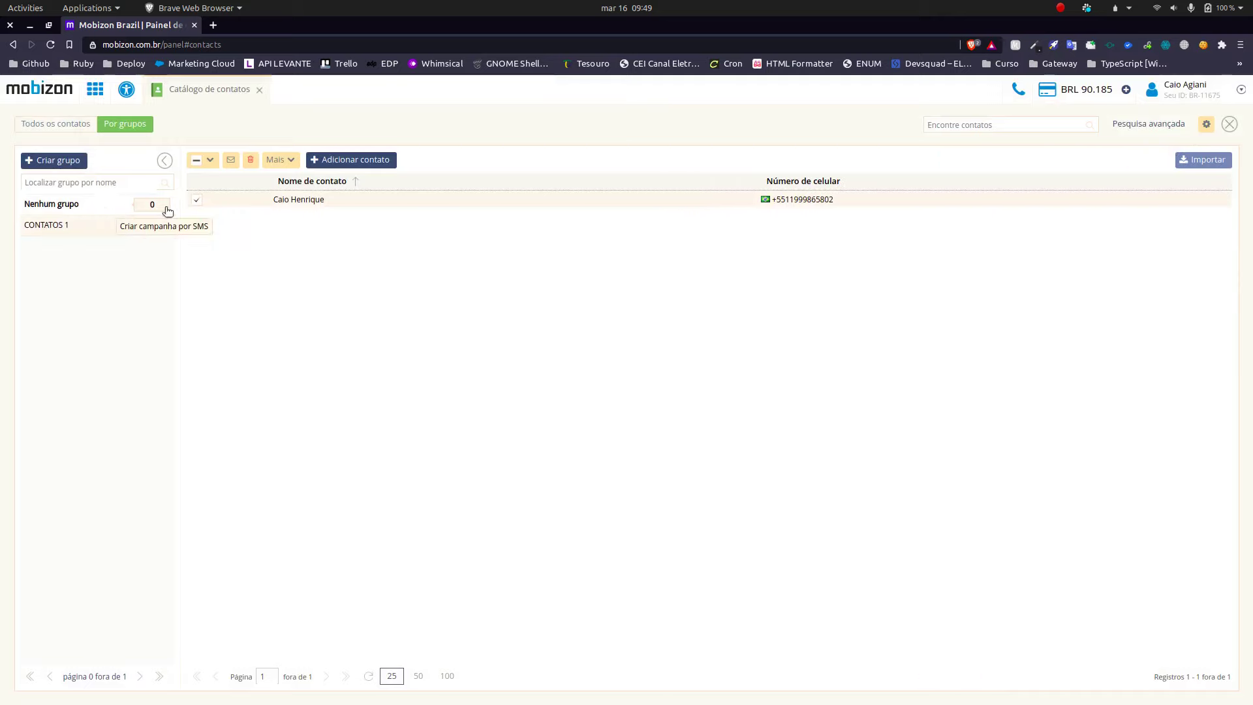
Step: Start an Enviar SMS campaign and choose the CONTATOS 1 group as recipients
left_click(94, 90)
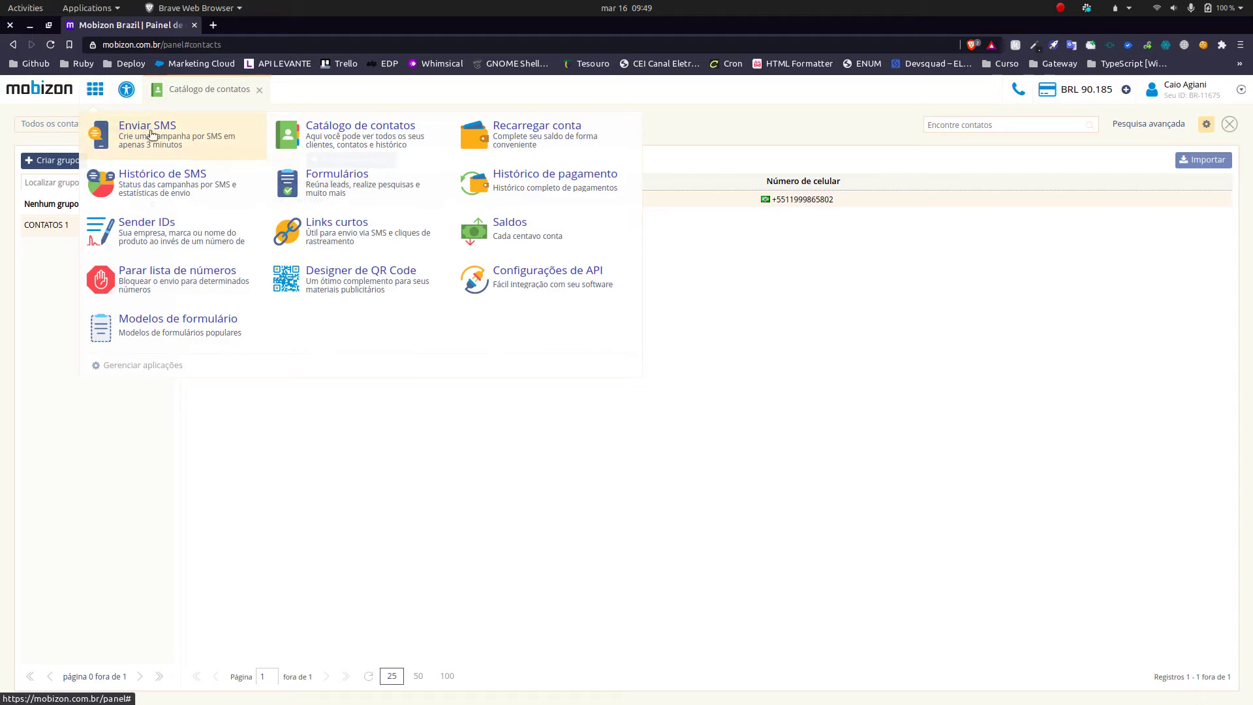
left_click(153, 134)
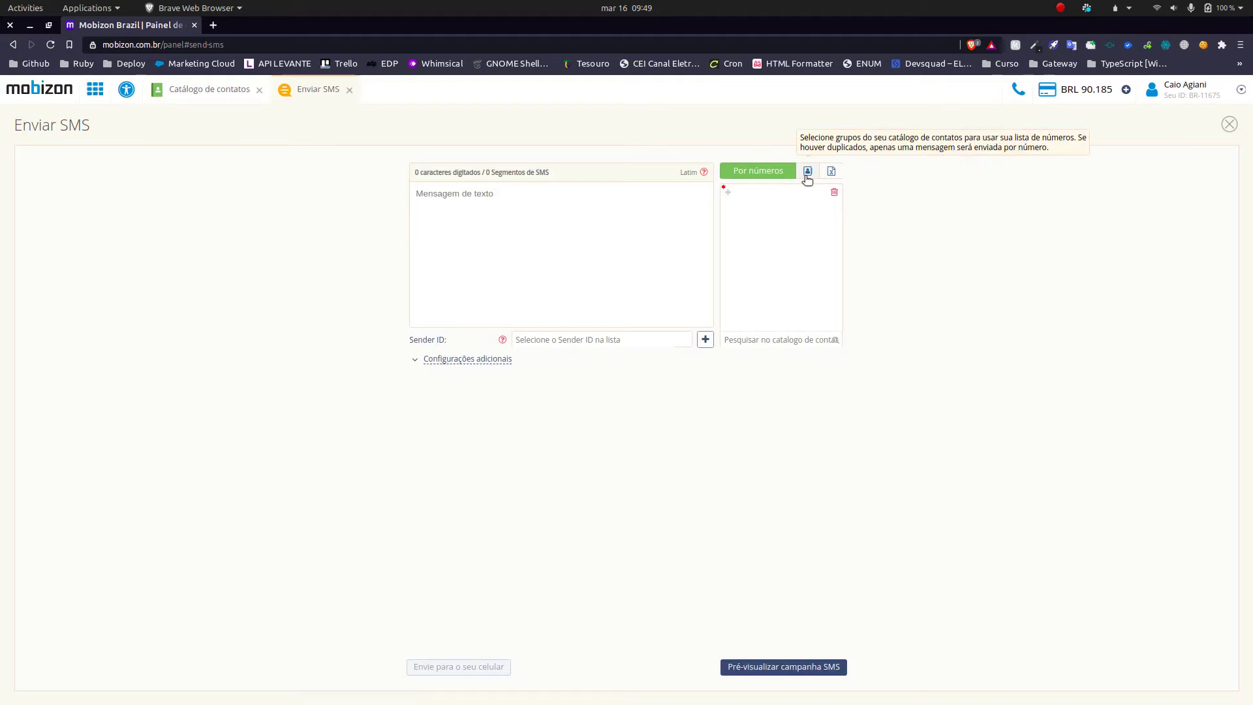
left_click(807, 172)
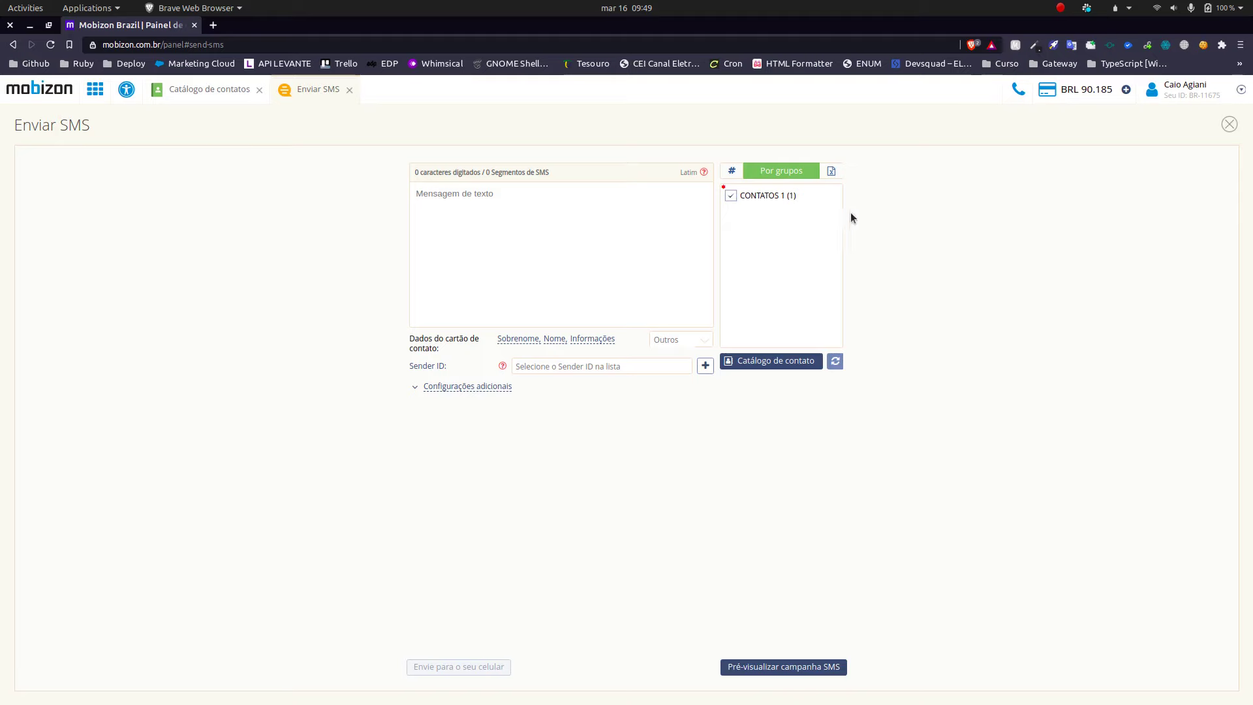
Step: Compose the SMS 'Olá {name} {surname}, tudo bem?' using the Nome and Sobrenome placeholders
left_click(528, 227)
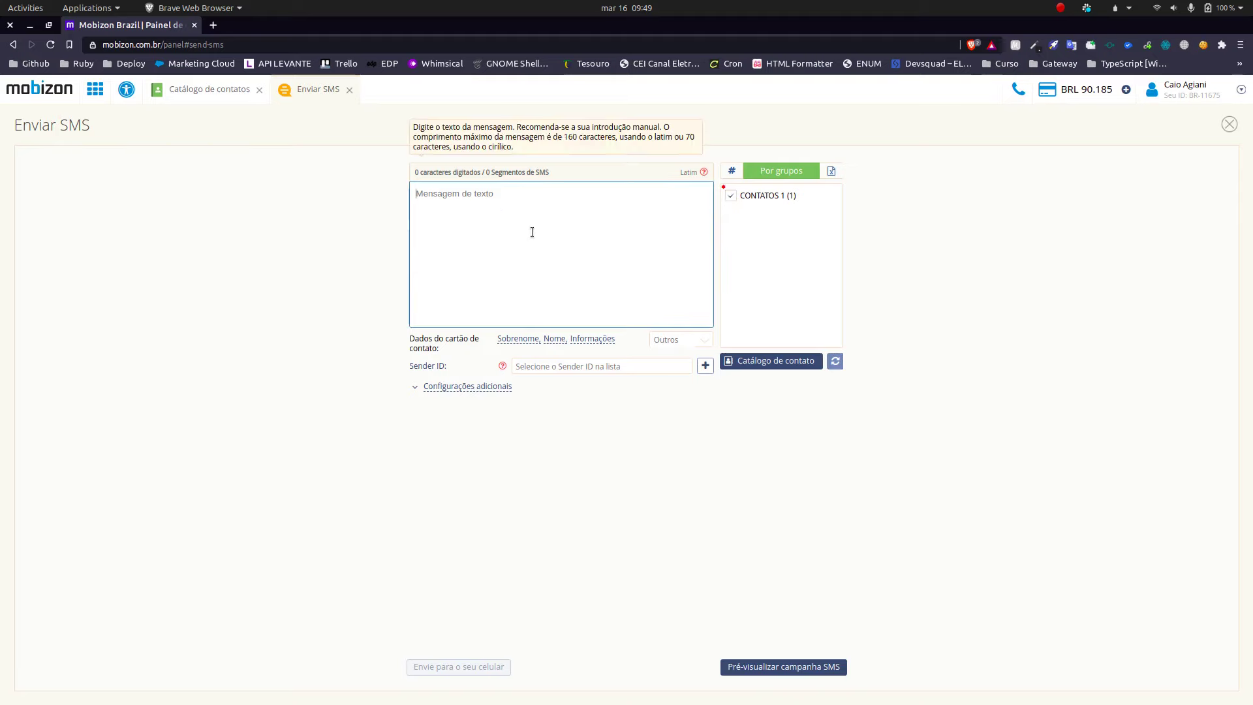
type("Olá")
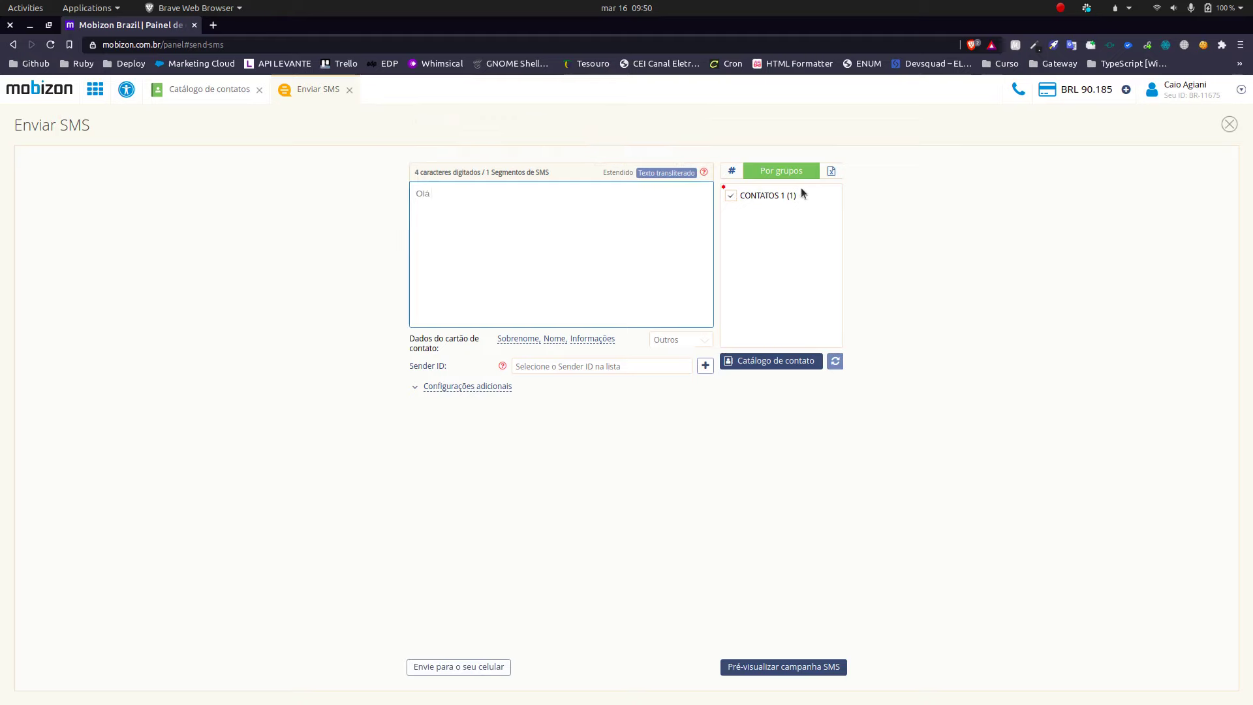
mouse_move(507, 232)
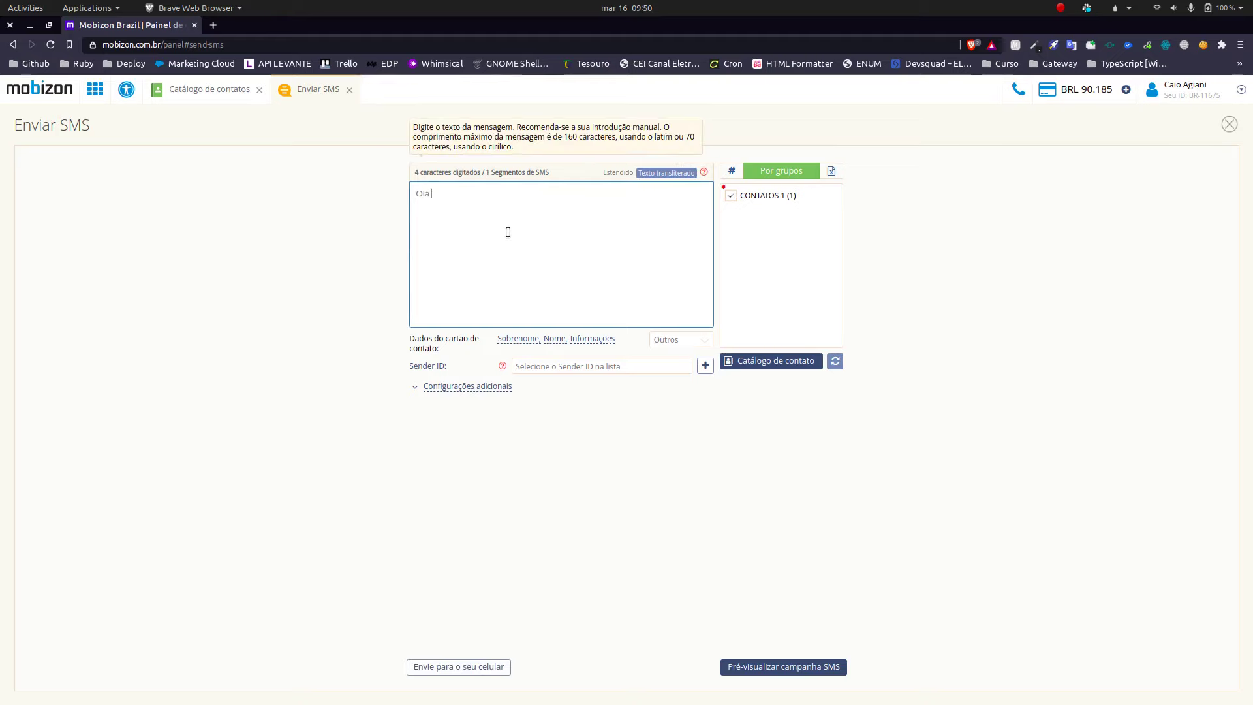
left_click(554, 339)
type(", tu")
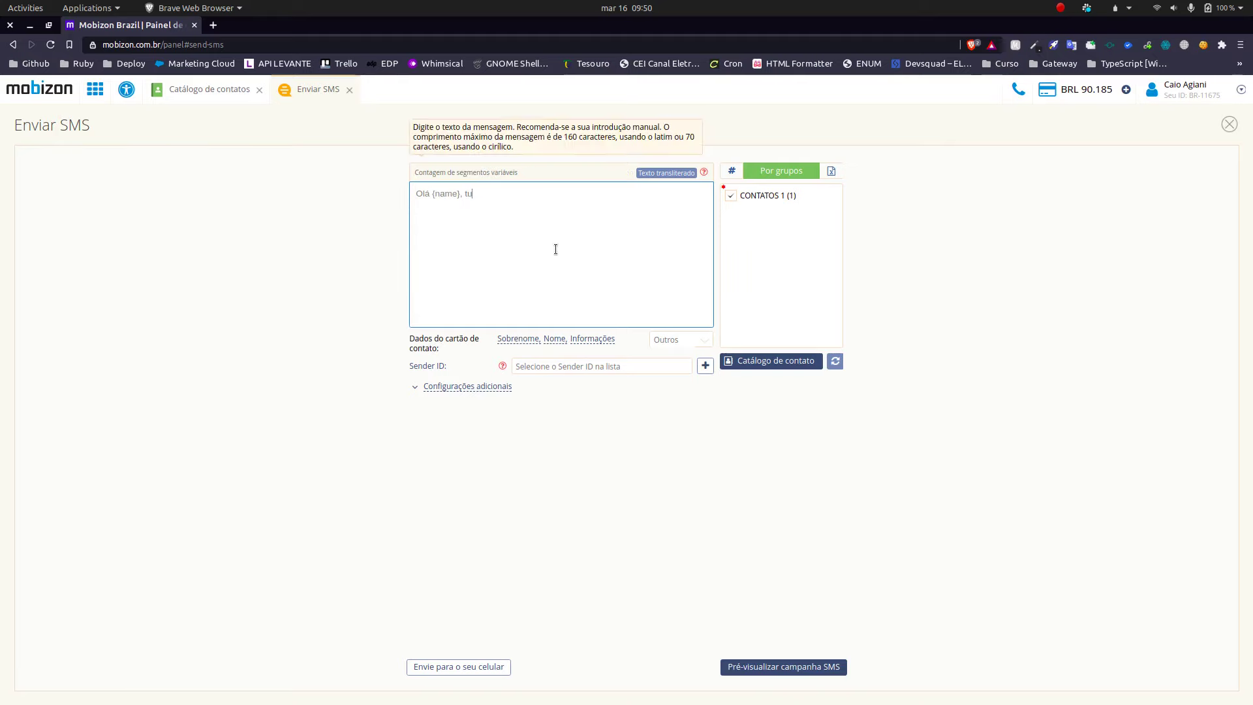
type("do bem?")
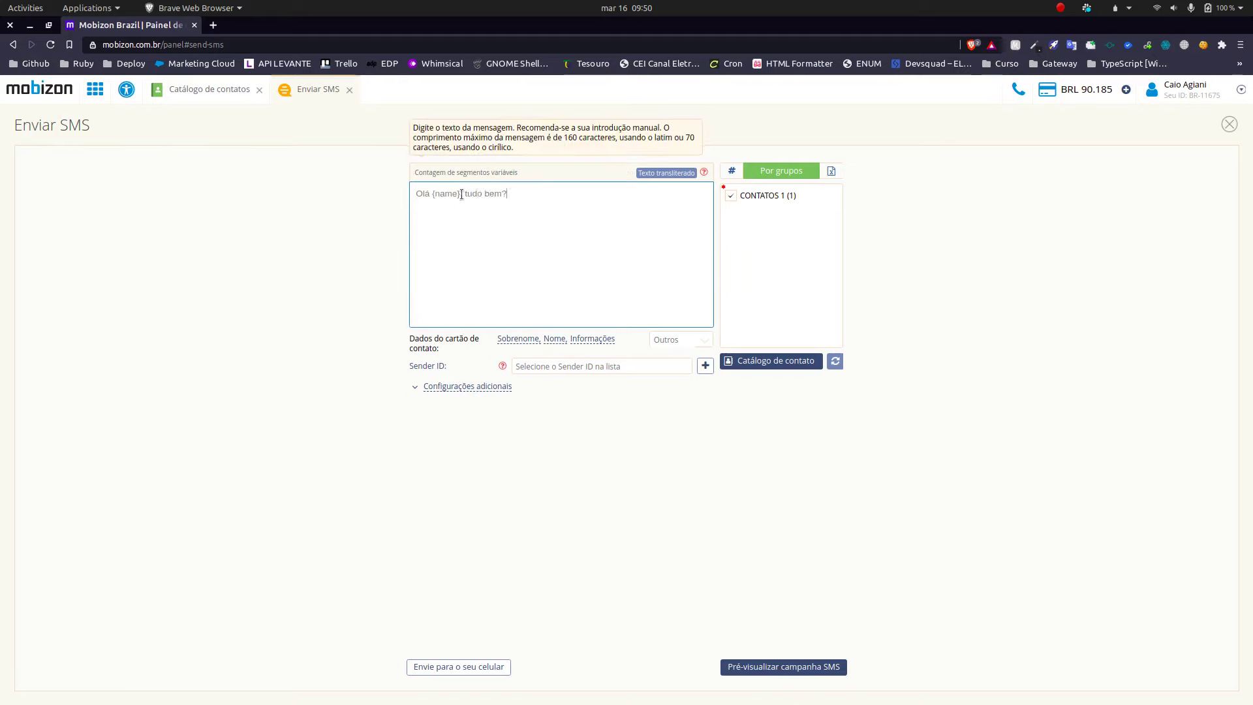
left_click_drag(459, 193, 452, 193)
key("Right")
type("}")
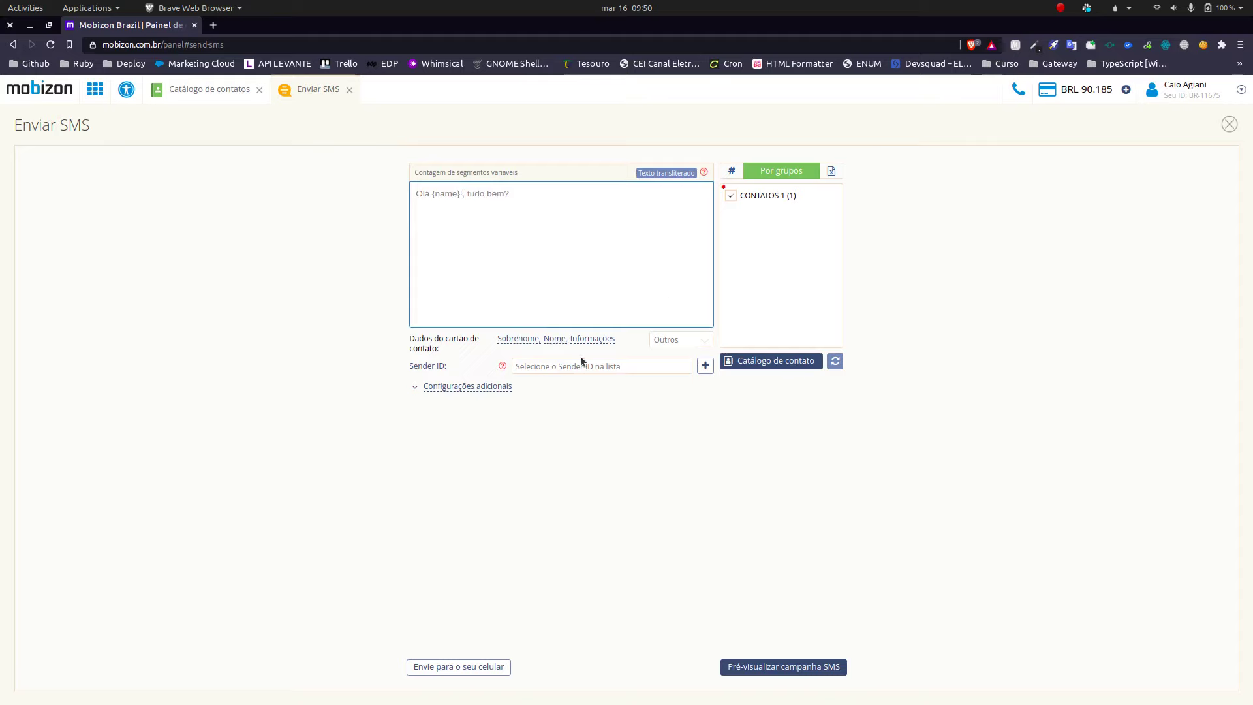
left_click(505, 339)
Step: Preview the campaign and check the personalized message and its BRL 0.0600 total cost
left_click(791, 673)
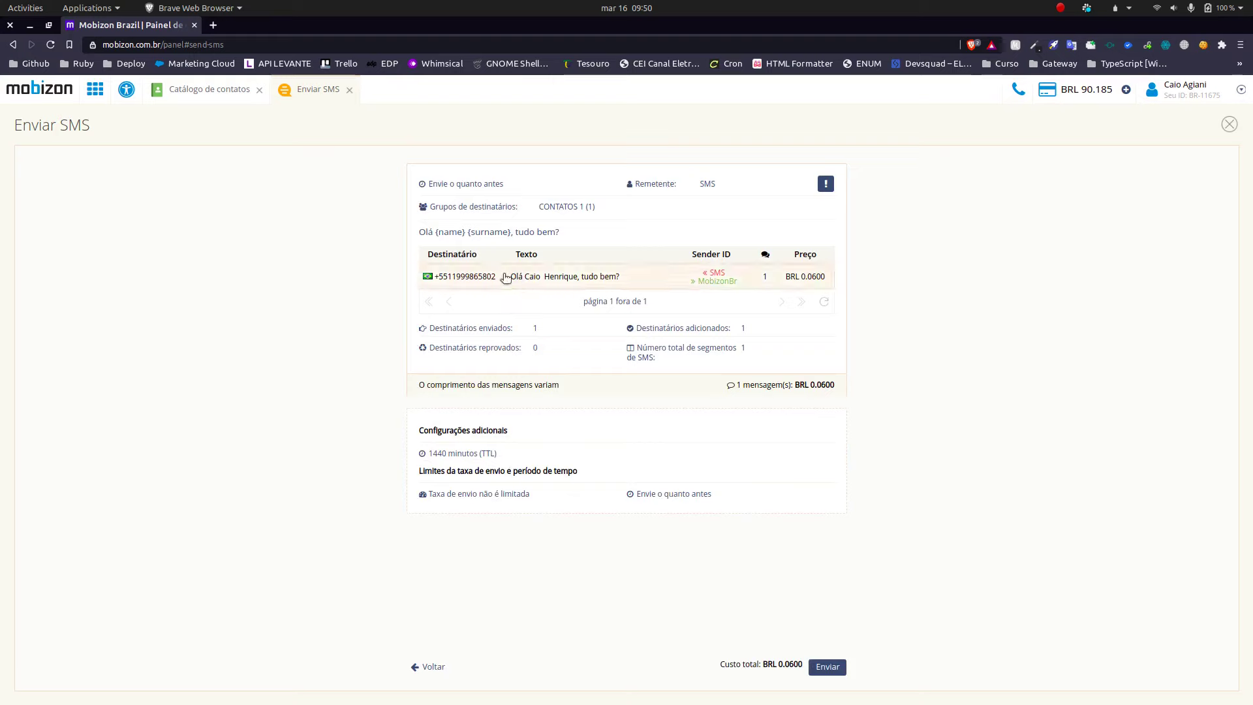
triple_click(543, 286)
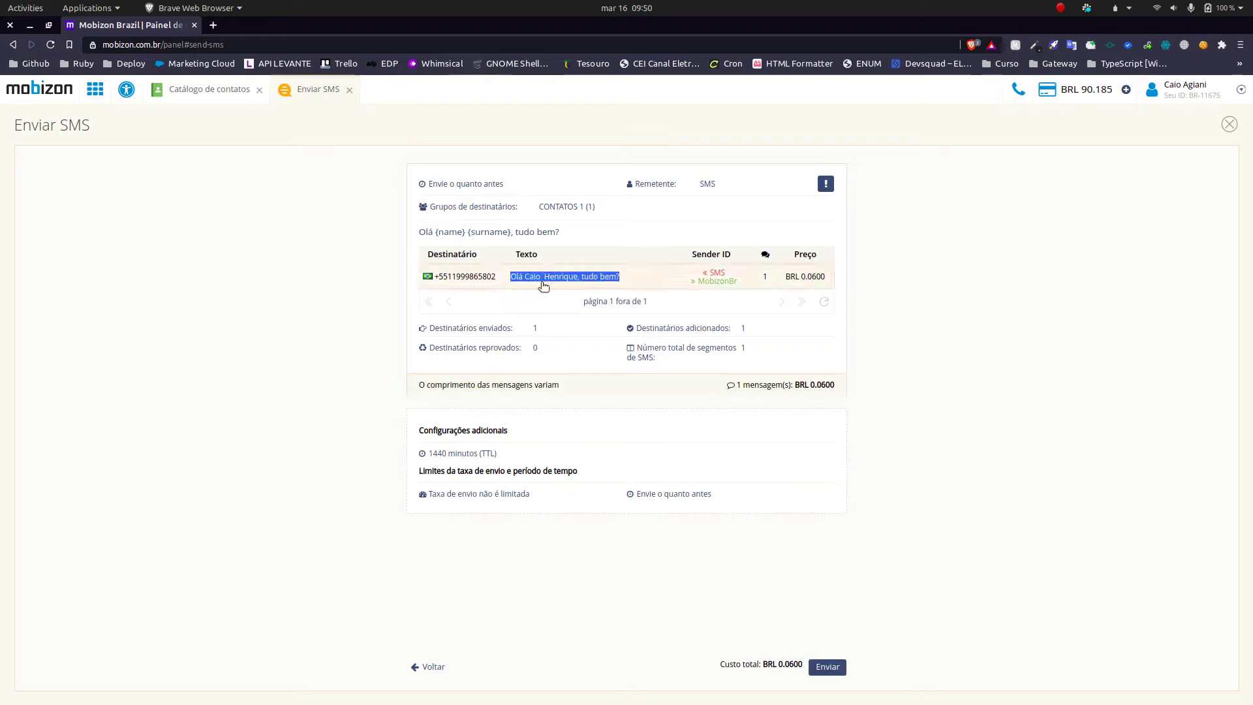
left_click(916, 297)
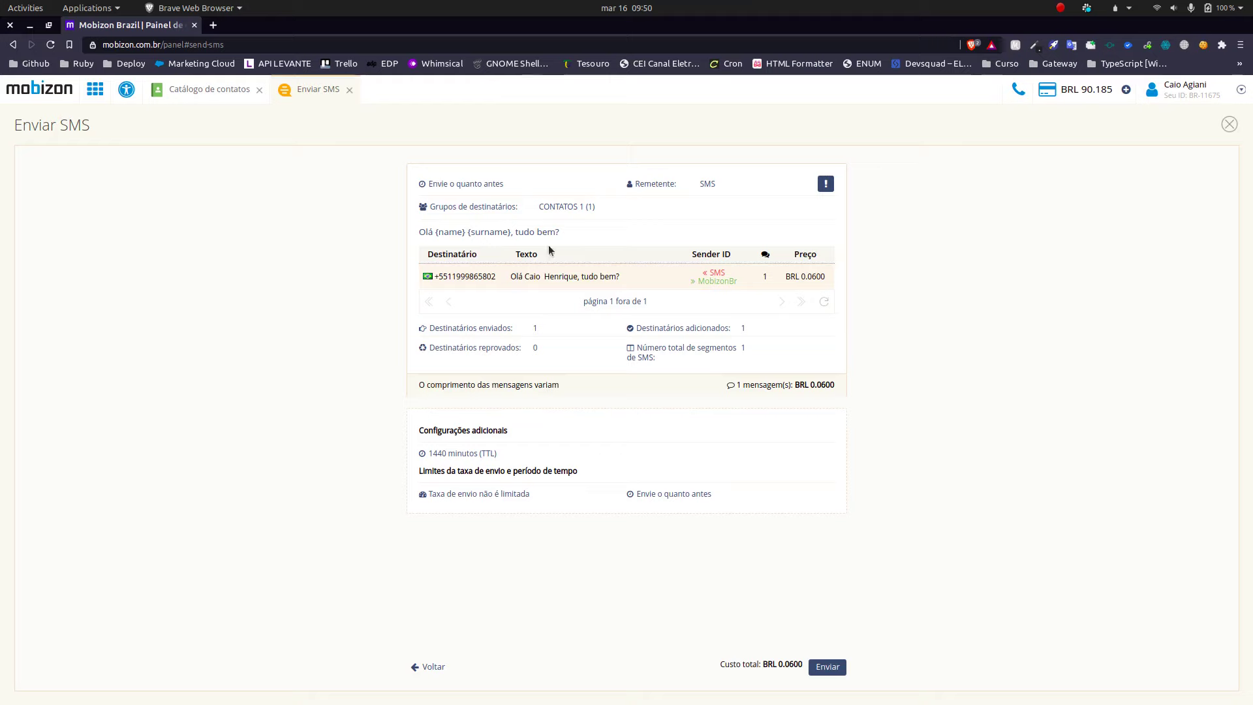
left_click_drag(779, 664, 785, 665)
right_click(785, 665)
key("Escape")
triple_click(522, 280)
left_click(977, 315)
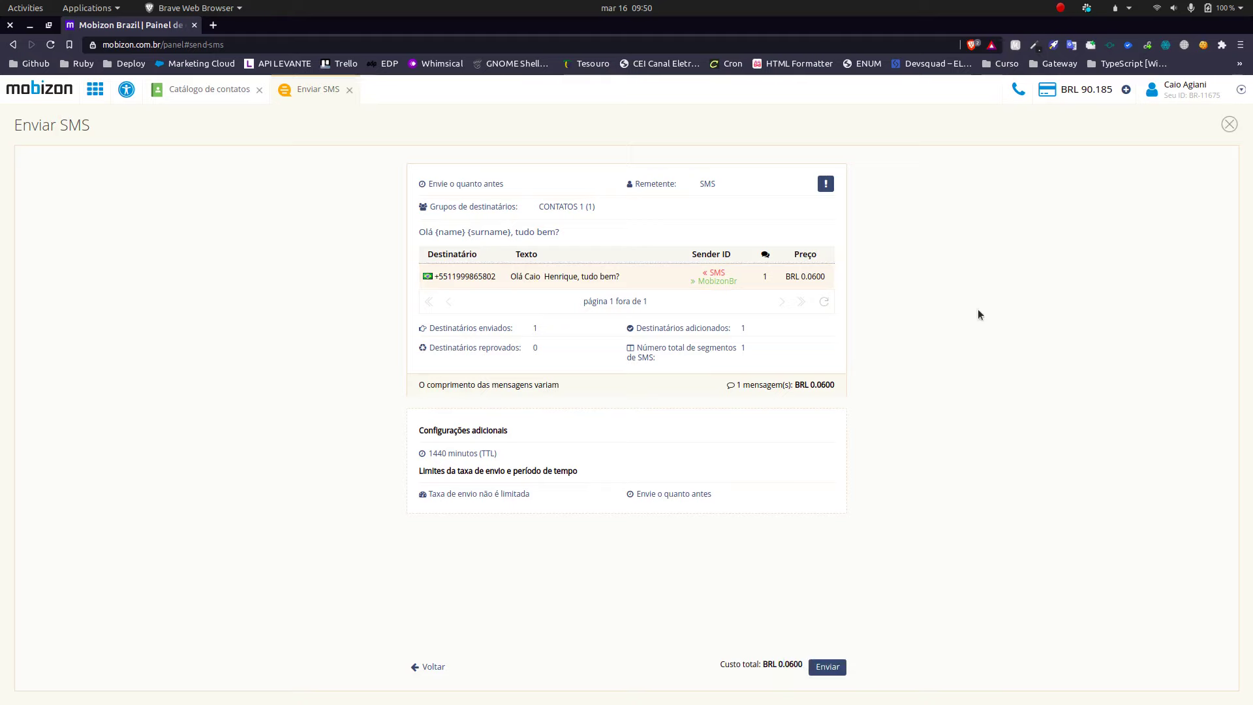
Step: Send the SMS campaign and bring the Mobizon.xls spreadsheet to the front
left_click(828, 666)
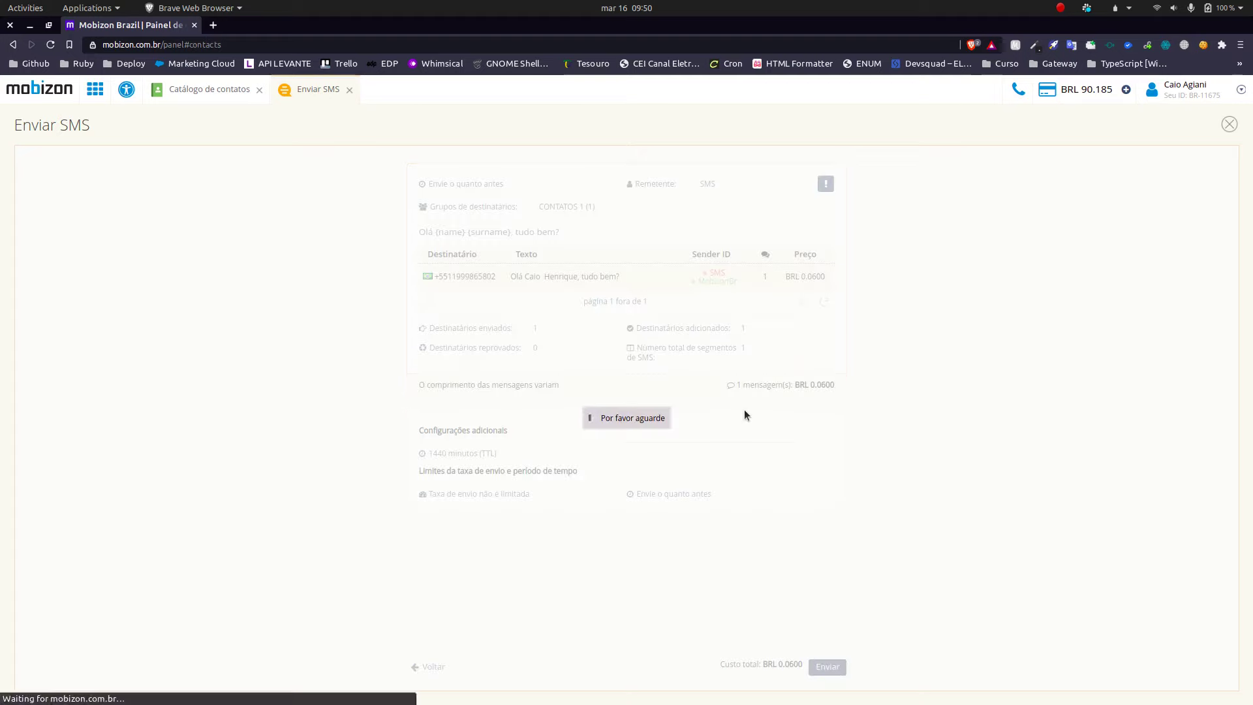
mouse_move(750, 699)
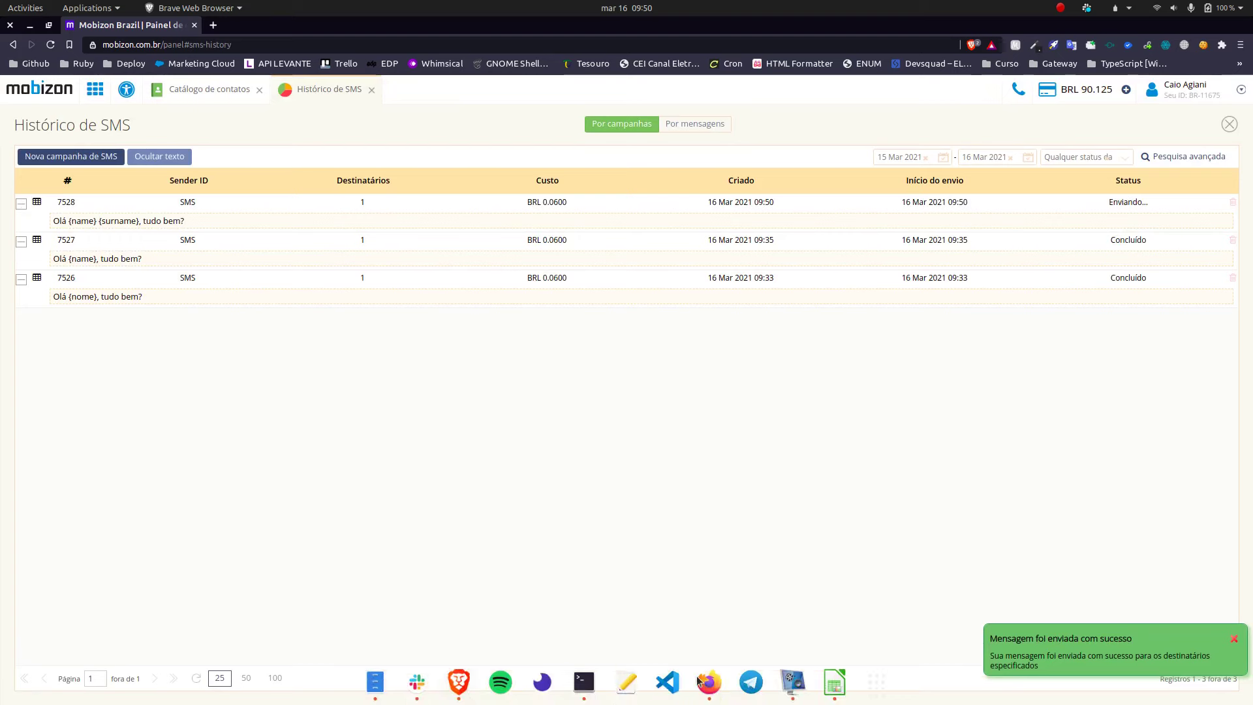
left_click(834, 682)
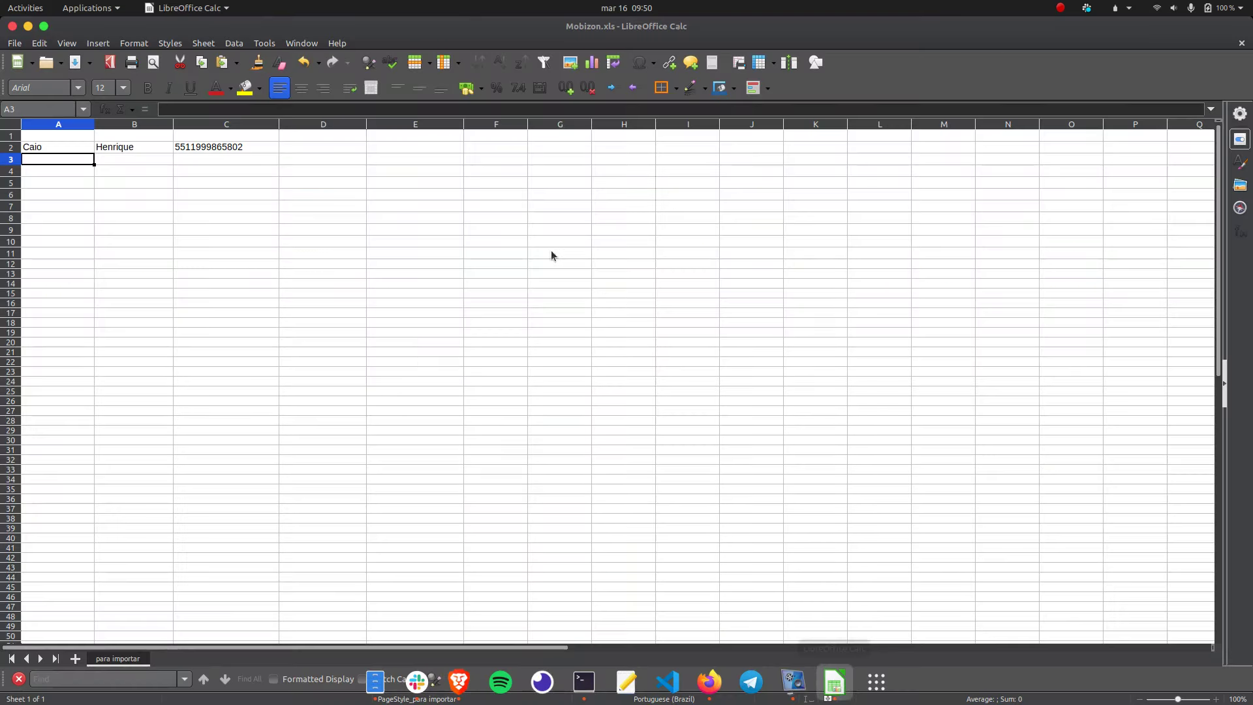
Step: Check phone cell C2, then minimize Calc to reveal the SMS history with the campaign sending
left_click(233, 147)
left_click(27, 26)
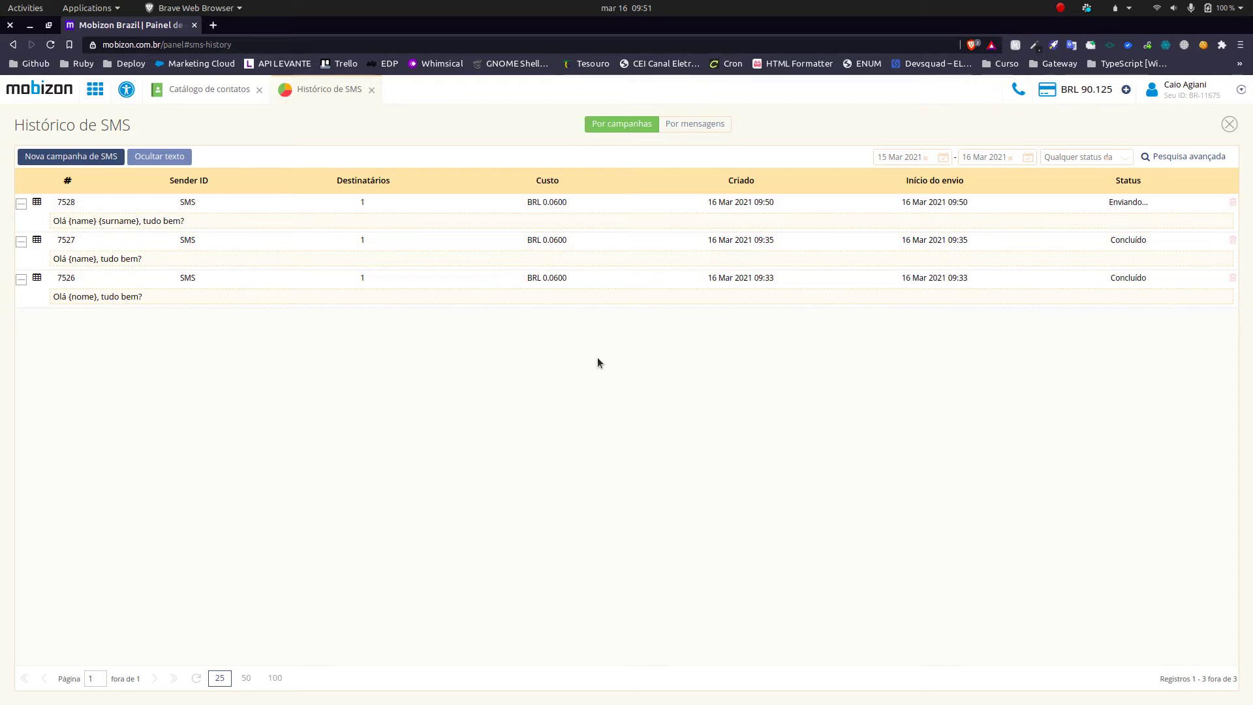
left_click(1059, 6)
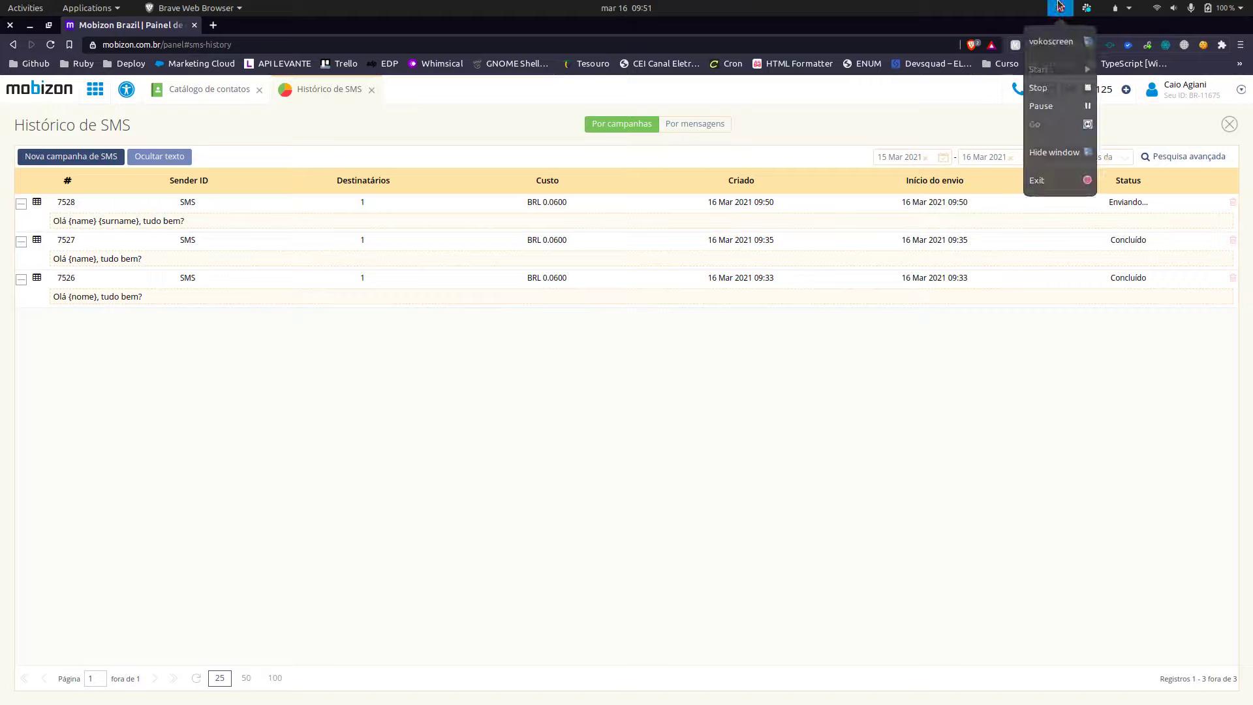